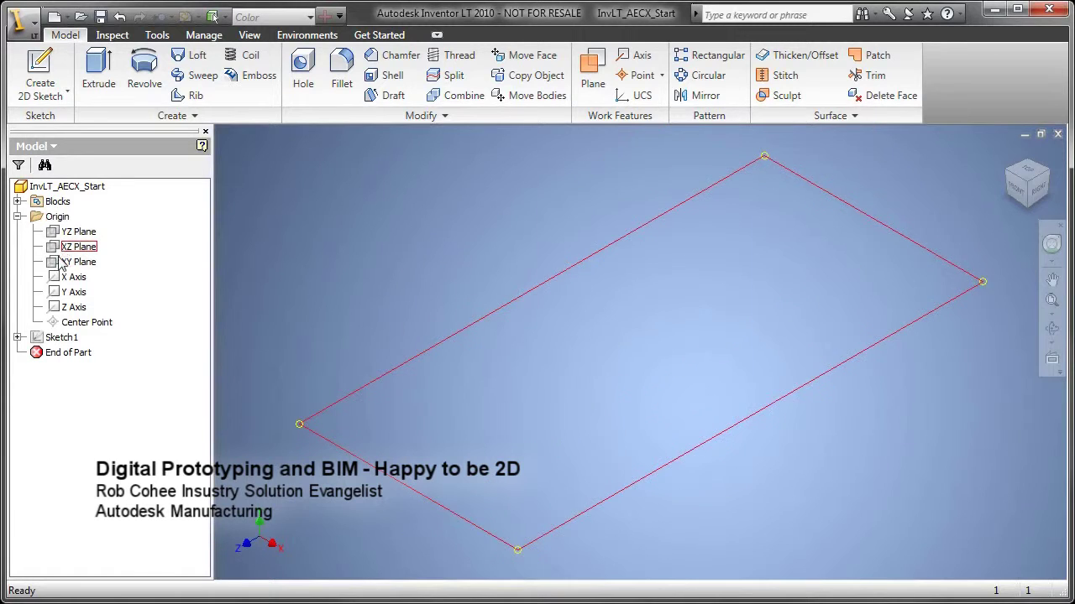
Step: Create a sketch on the XY plane and import the AutoCAD drawing into it with detected inch units and constrained end points
{"action": "left_click", "coordinate": [62, 263]}
{"action": "right_click", "coordinate": [62, 264]}
{"action": "left_click", "coordinate": [101, 317]}
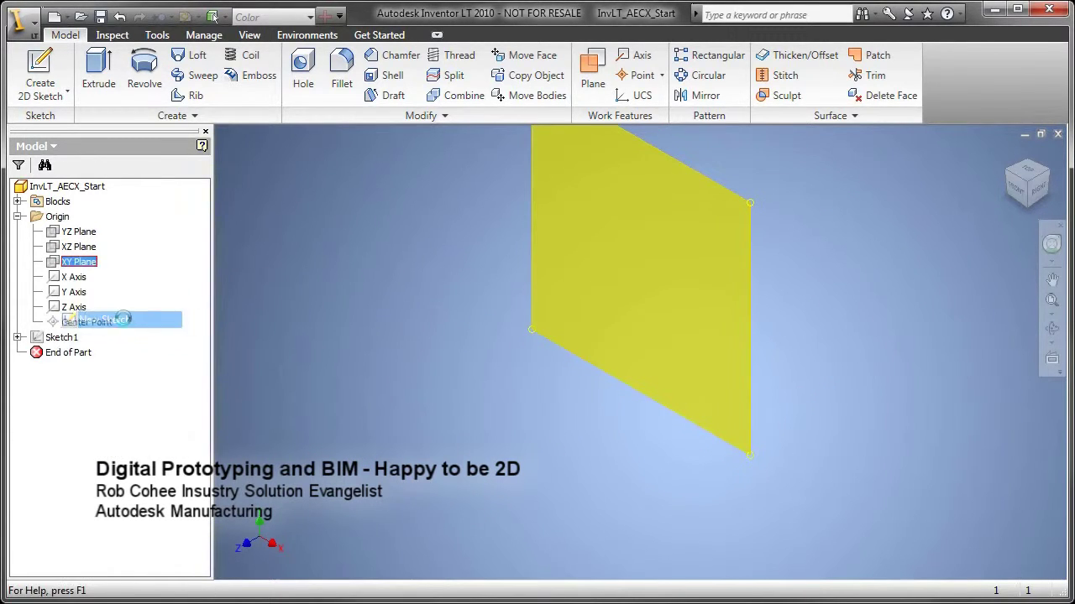
{"action": "left_click", "coordinate": [932, 95]}
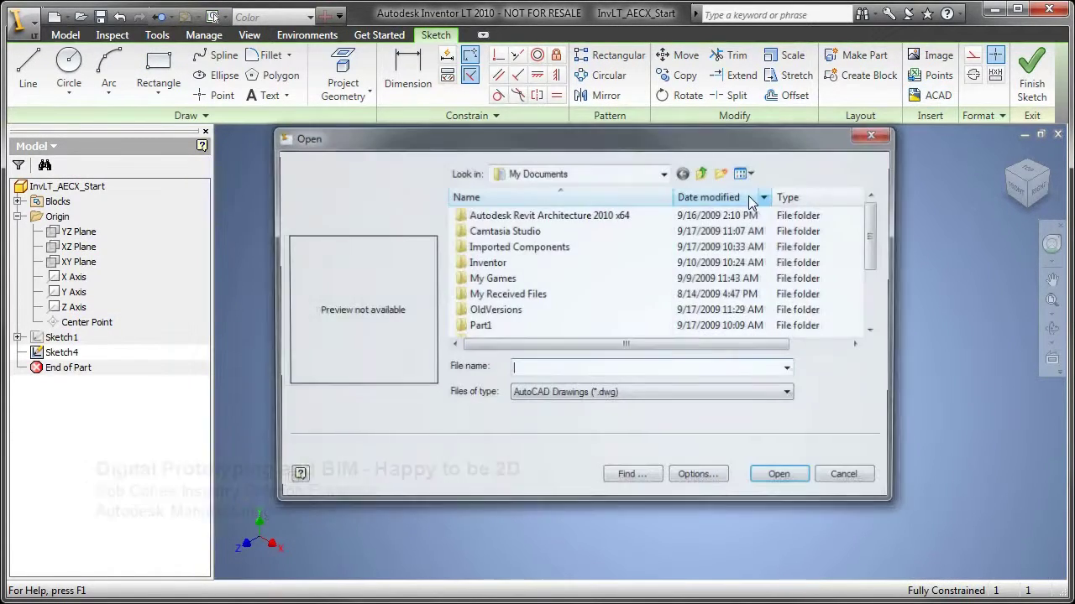
{"action": "left_click_drag", "start_coordinate": [873, 240], "coordinate": [873, 293]}
{"action": "double_click", "coordinate": [483, 279]}
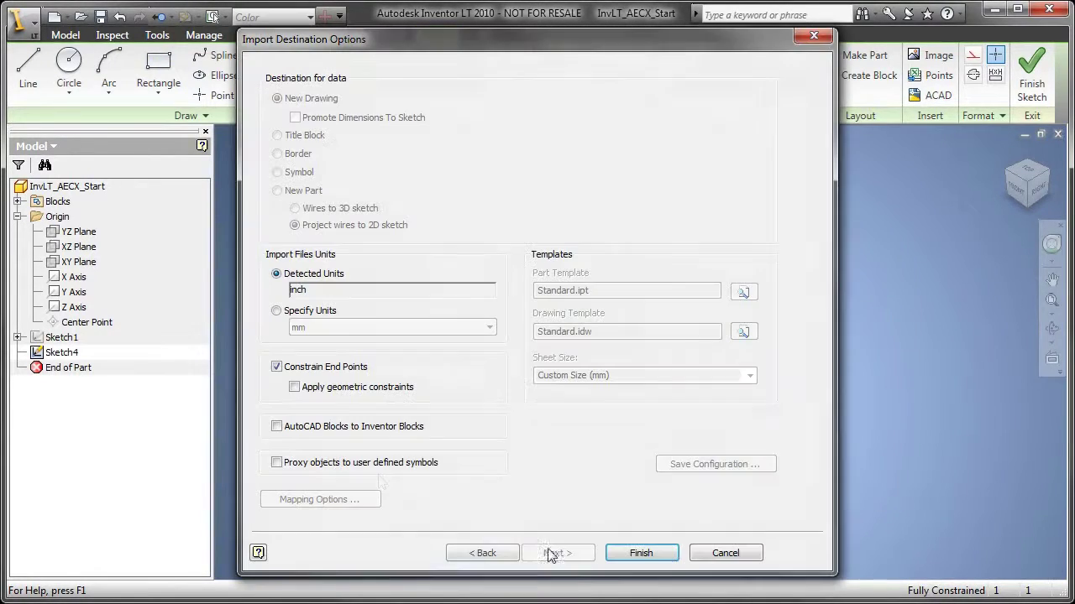
{"action": "left_click", "coordinate": [638, 554]}
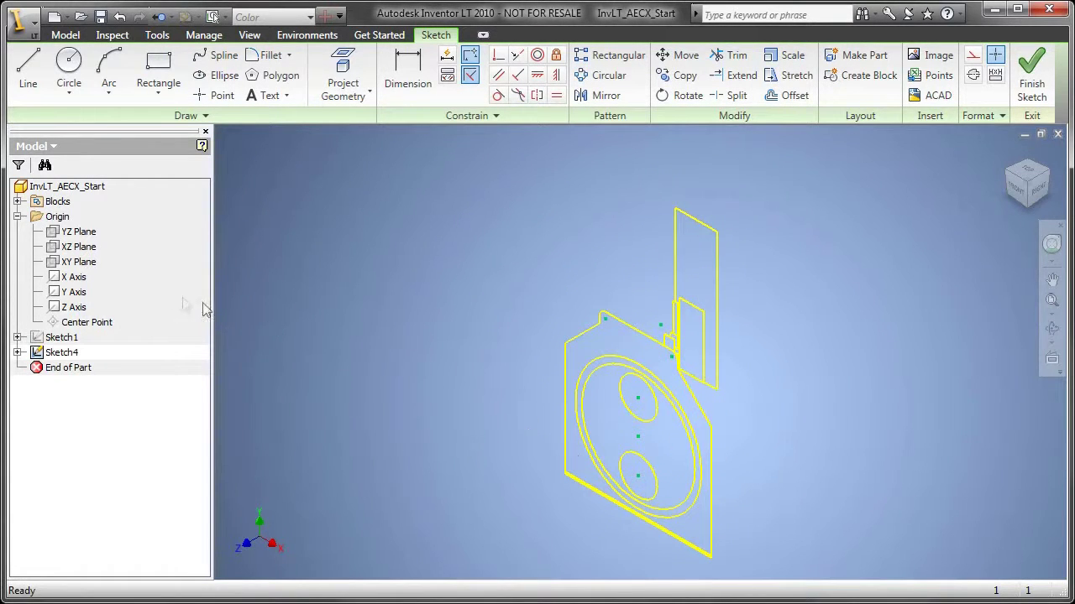
Step: Finish the sketch with the imported geometry and make Sketch1 visible
{"action": "right_click", "coordinate": [357, 286]}
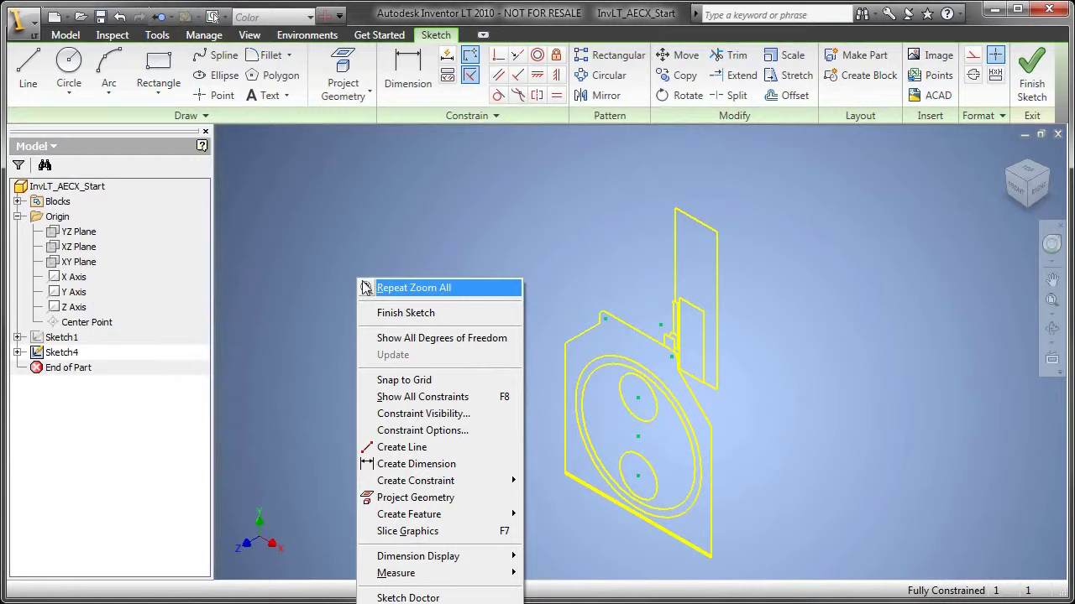
{"action": "left_click", "coordinate": [405, 313]}
{"action": "right_click", "coordinate": [64, 338]}
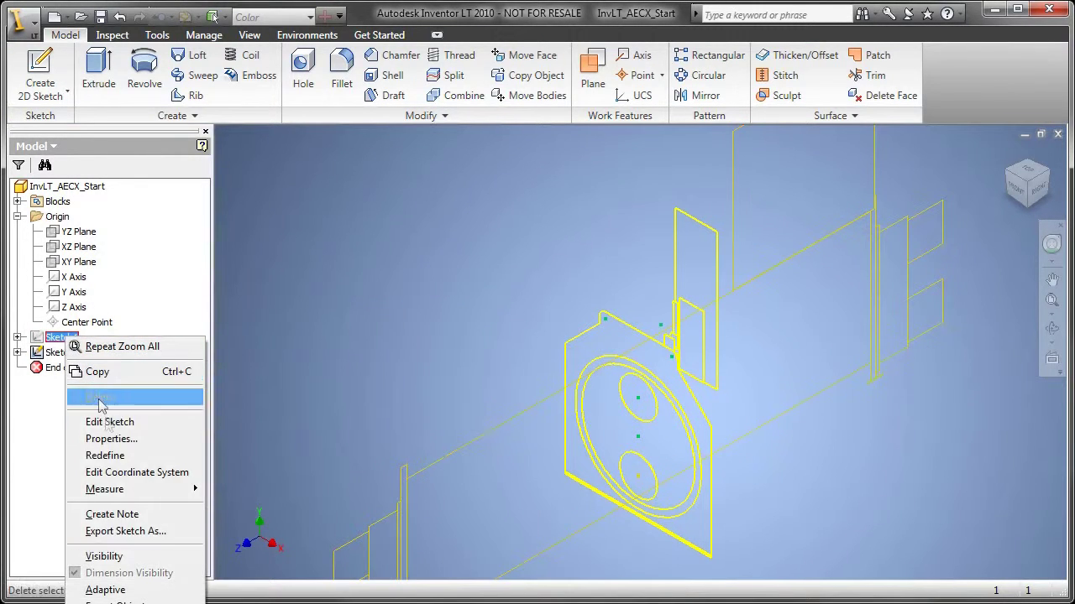
{"action": "left_click", "coordinate": [105, 556]}
Step: Extrude the inner large circle including both small circles symmetrically as a solid, taking the depth by measuring the long lower line of Sketch1
{"action": "mouse_move", "coordinate": [360, 344]}
{"action": "middle_mouse_down"}
{"action": "mouse_move", "coordinate": [381, 298]}
{"action": "mouse_move", "coordinate": [428, 329]}
{"action": "middle_mouse_up"}
{"action": "scroll", "coordinate": [380, 305], "scroll_direction": "down", "scroll_amount": 2}
{"action": "key", "text": "e"}
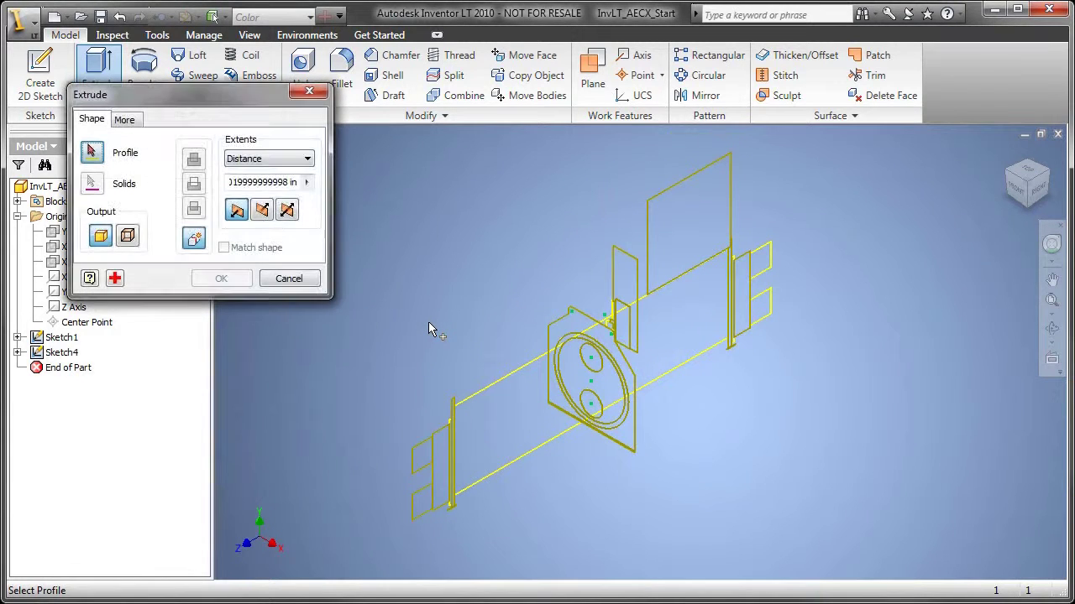
{"action": "left_click", "coordinate": [571, 367]}
{"action": "left_click", "coordinate": [591, 363]}
{"action": "left_click", "coordinate": [591, 405]}
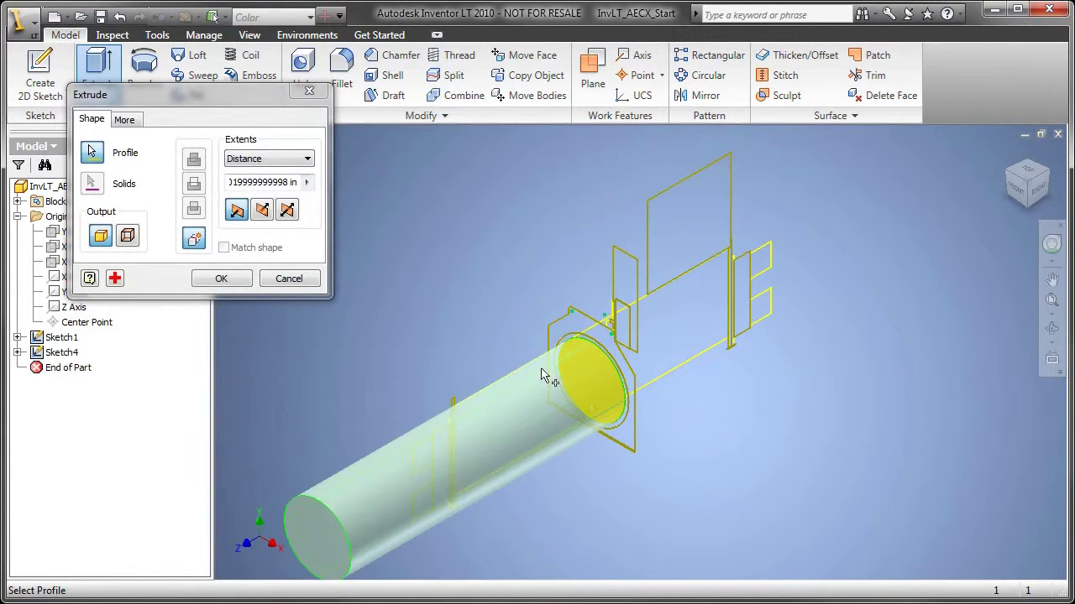
{"action": "left_click", "coordinate": [287, 210]}
{"action": "left_click", "coordinate": [306, 183]}
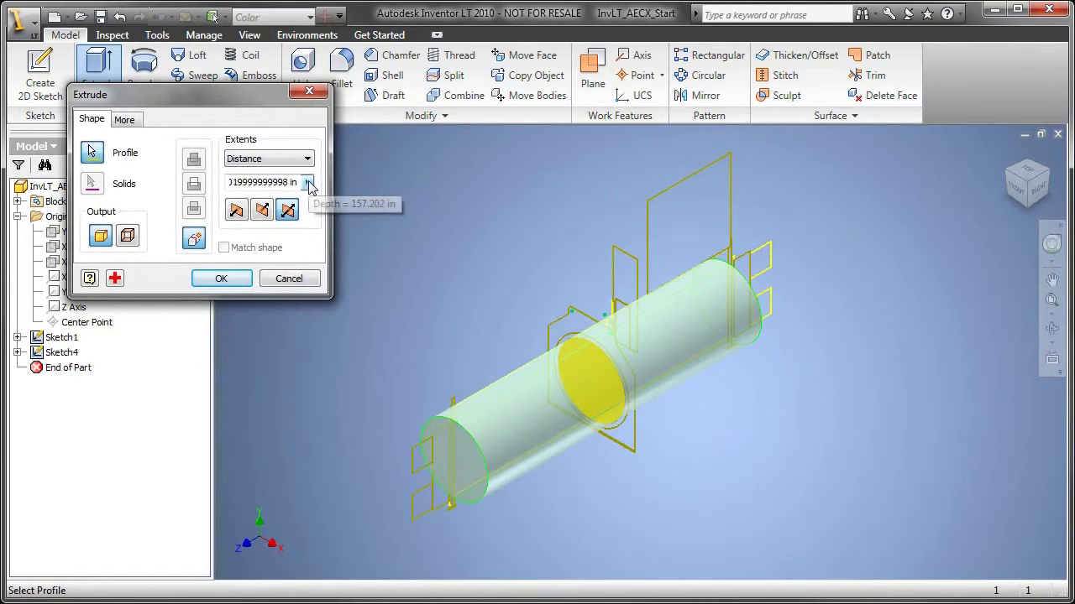
{"action": "left_click", "coordinate": [344, 197]}
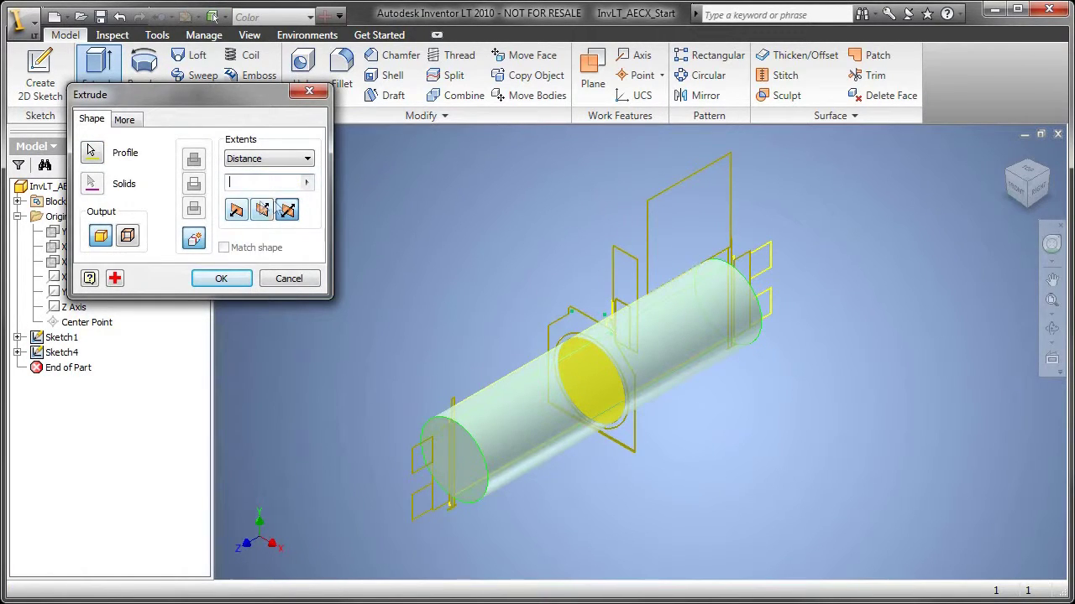
{"action": "left_click", "coordinate": [307, 183]}
{"action": "left_click", "coordinate": [348, 188]}
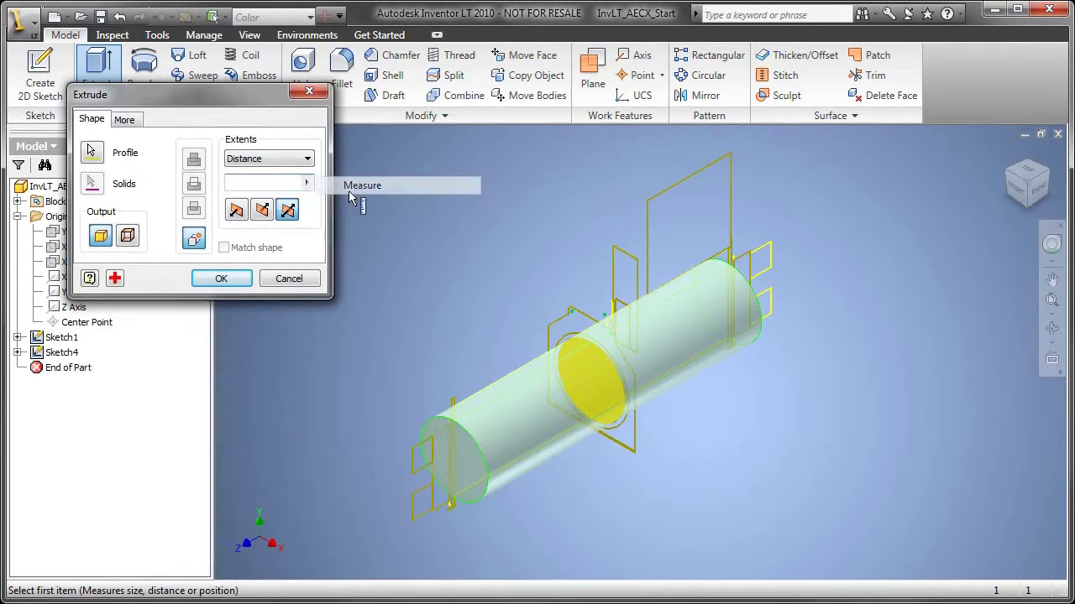
{"action": "left_click", "coordinate": [493, 477]}
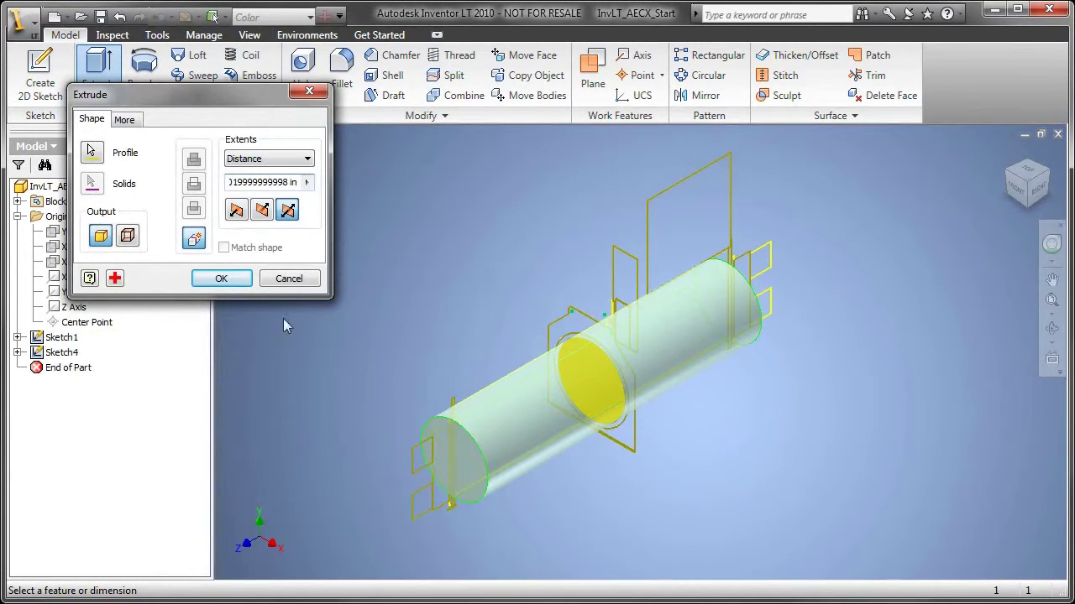
{"action": "left_click", "coordinate": [225, 286]}
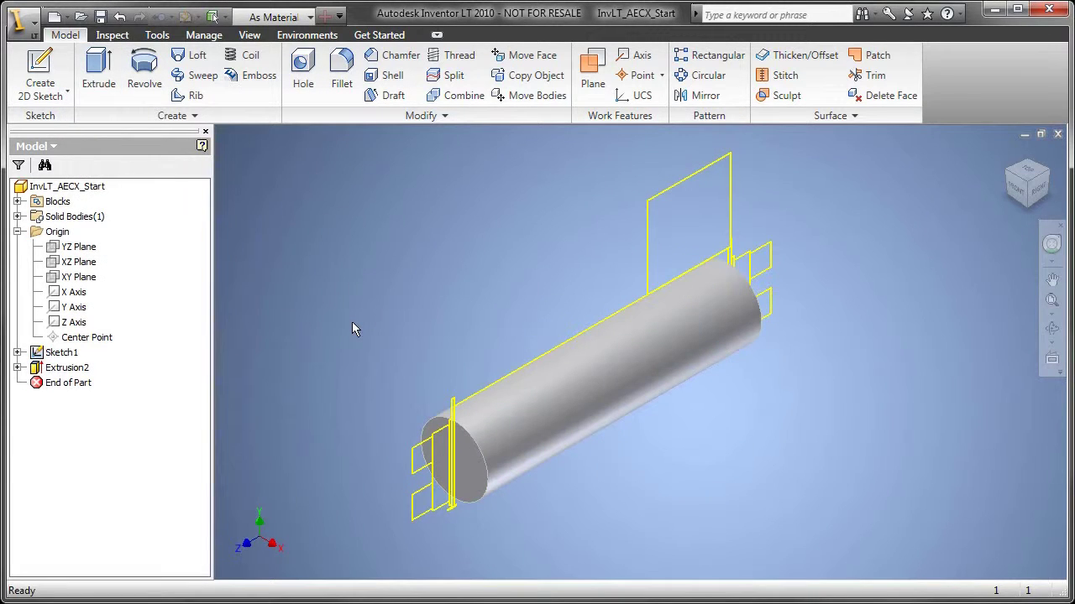
Step: Make Sketch4 under the tube's extrusion visible again
{"action": "left_click", "coordinate": [17, 367]}
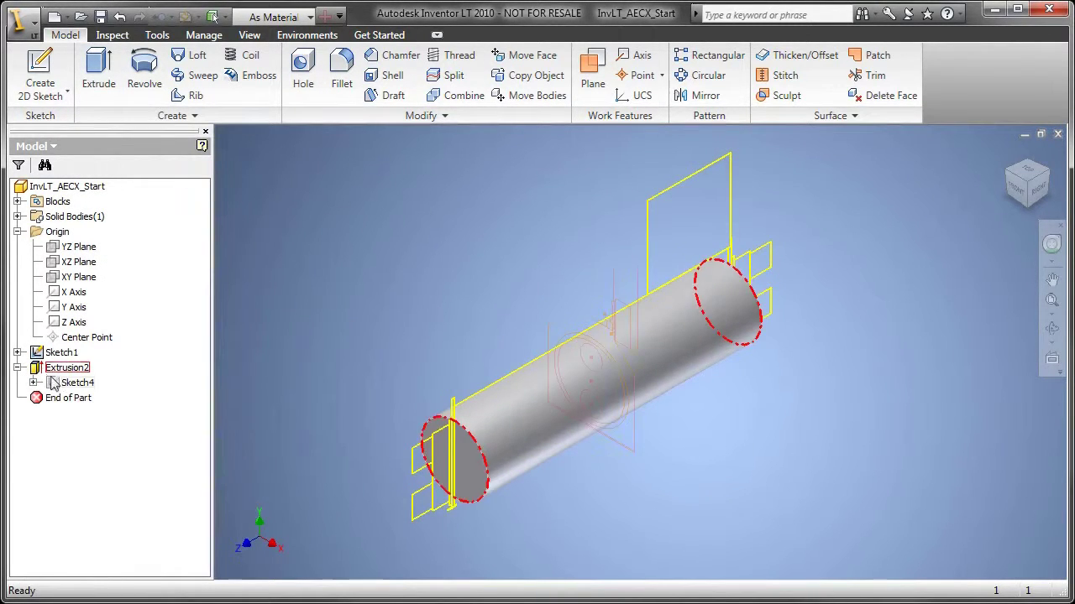
{"action": "right_click", "coordinate": [63, 383]}
{"action": "left_click", "coordinate": [121, 593]}
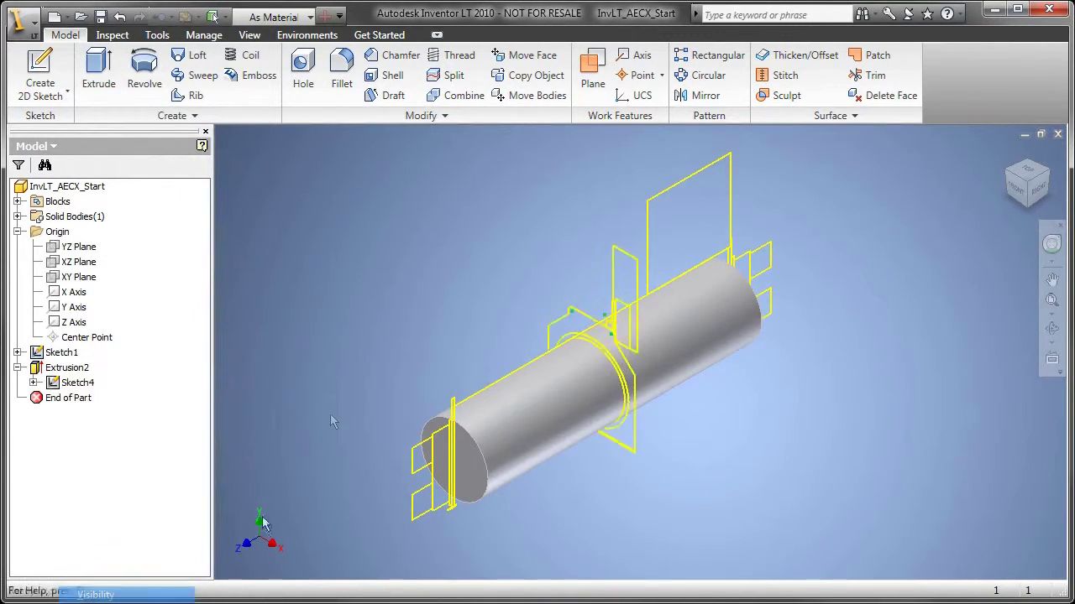
Step: Extrude the thin end-plate profile of Sketch1 symmetrically and join it to the tube, measuring Sketch4's bottom edge for the distance
{"action": "key", "text": "e"}
{"action": "scroll", "coordinate": [400, 451], "scroll_direction": "down", "scroll_amount": 3}
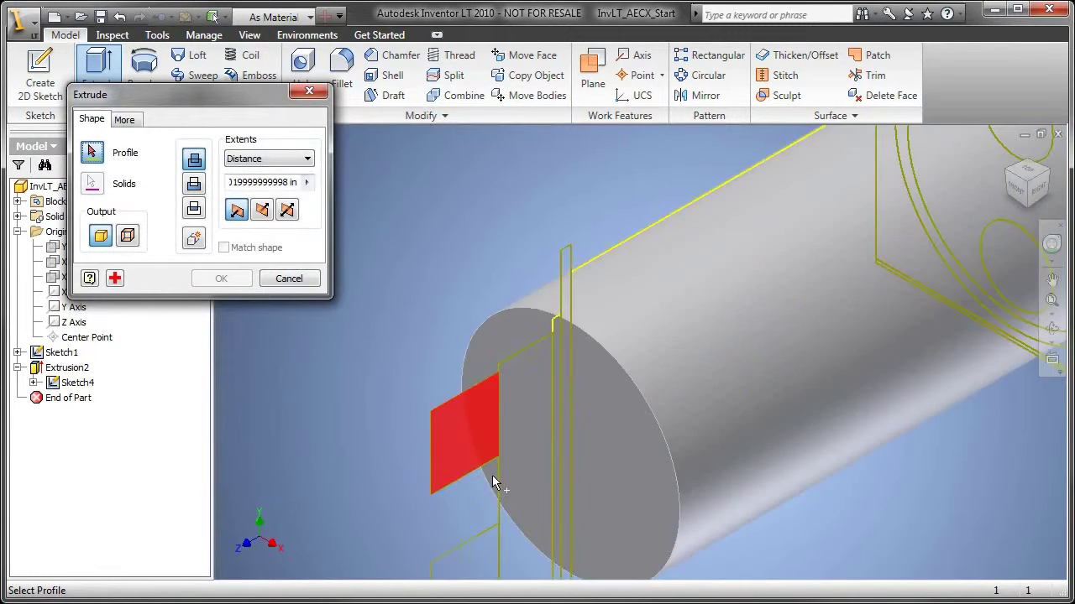
{"action": "middle_click_drag", "start_coordinate": [400, 450], "coordinate": [363, 391]}
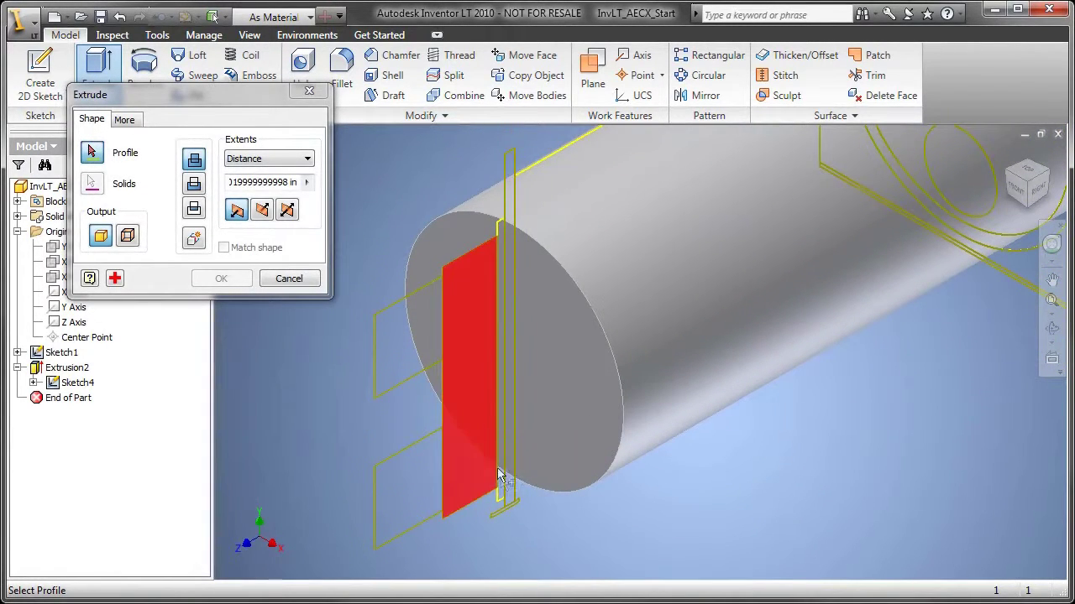
{"action": "left_click", "coordinate": [507, 508]}
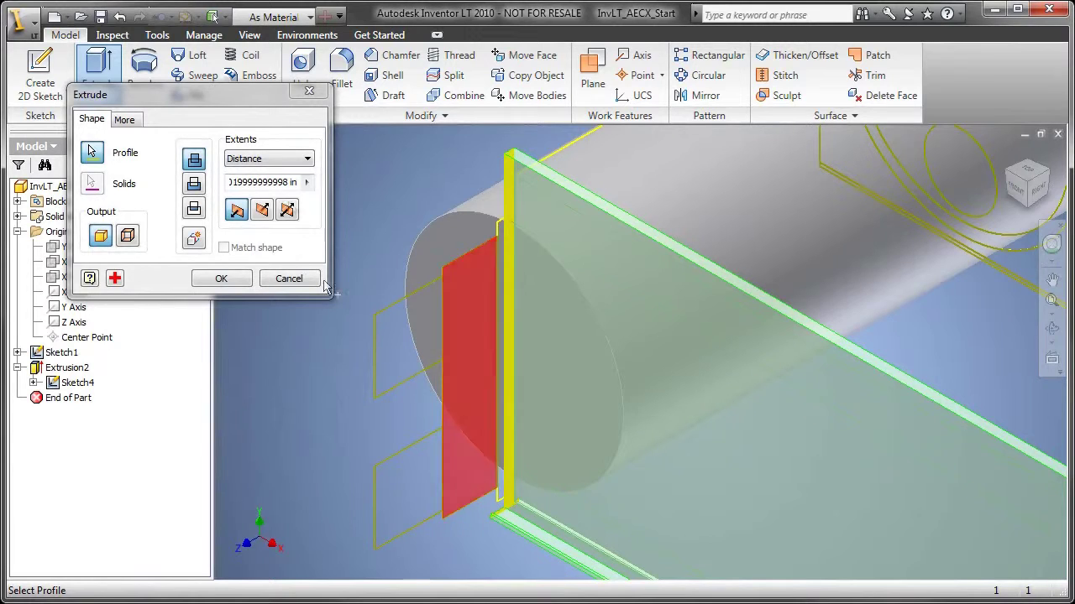
{"action": "left_click", "coordinate": [287, 209]}
{"action": "middle_click_drag", "start_coordinate": [356, 308], "coordinate": [439, 472]}
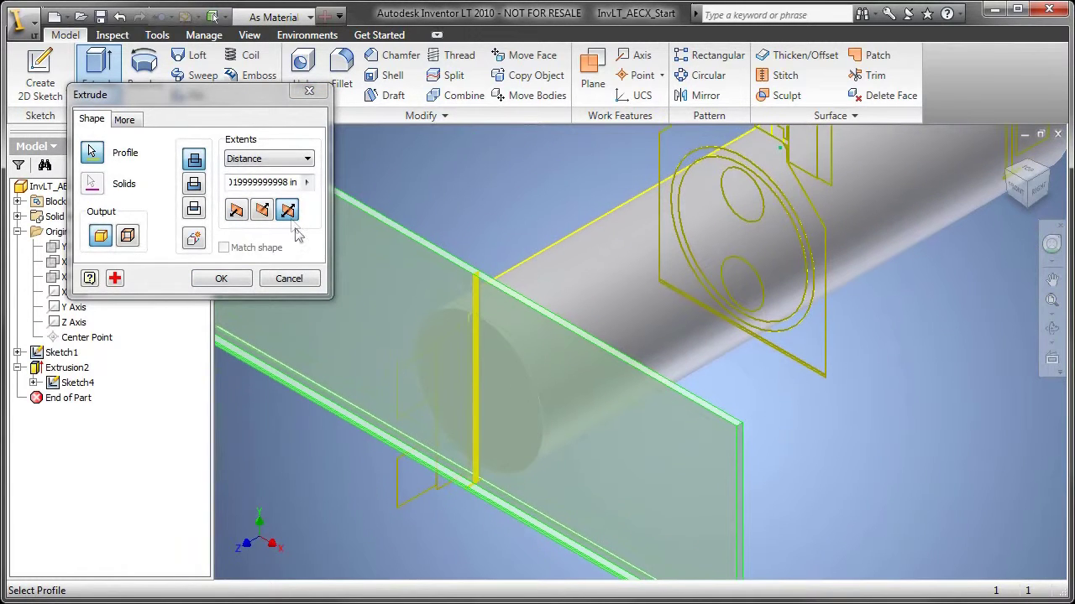
{"action": "left_click", "coordinate": [268, 182]}
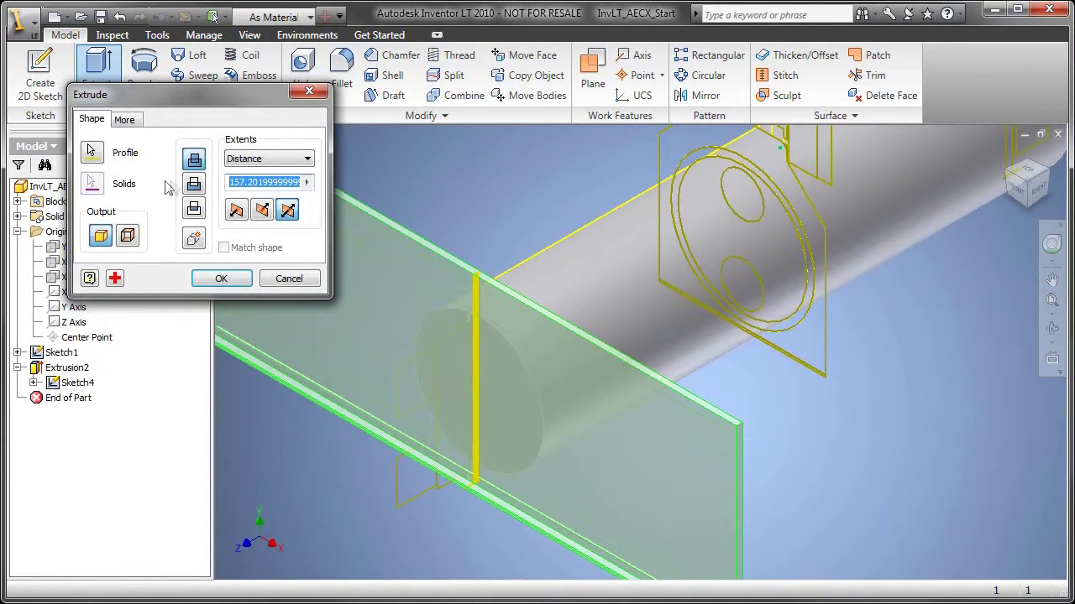
{"action": "left_click", "coordinate": [307, 182]}
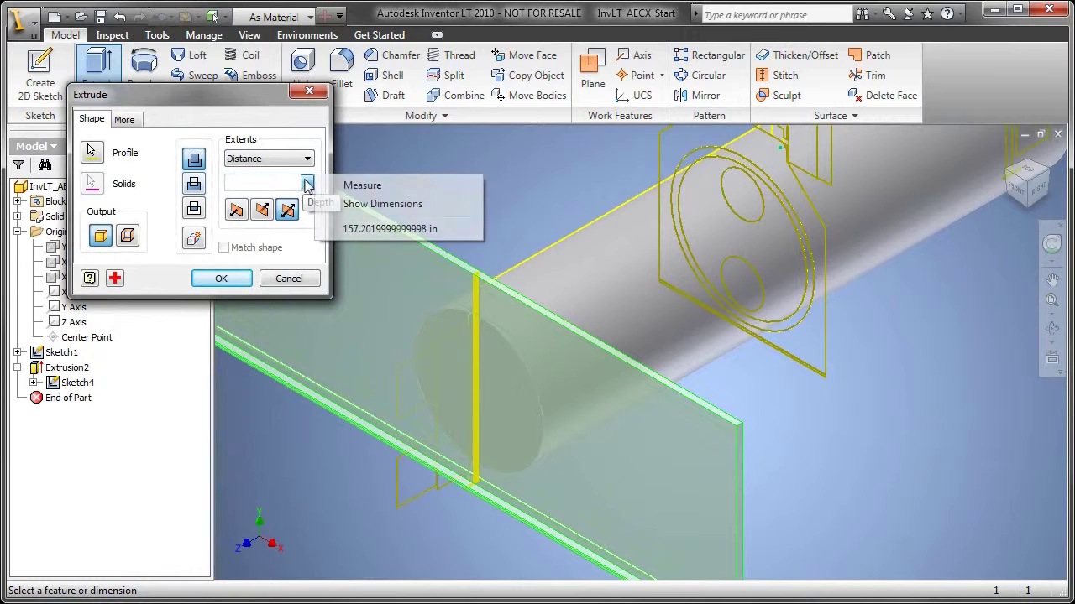
{"action": "left_click", "coordinate": [353, 186]}
{"action": "left_click", "coordinate": [804, 375]}
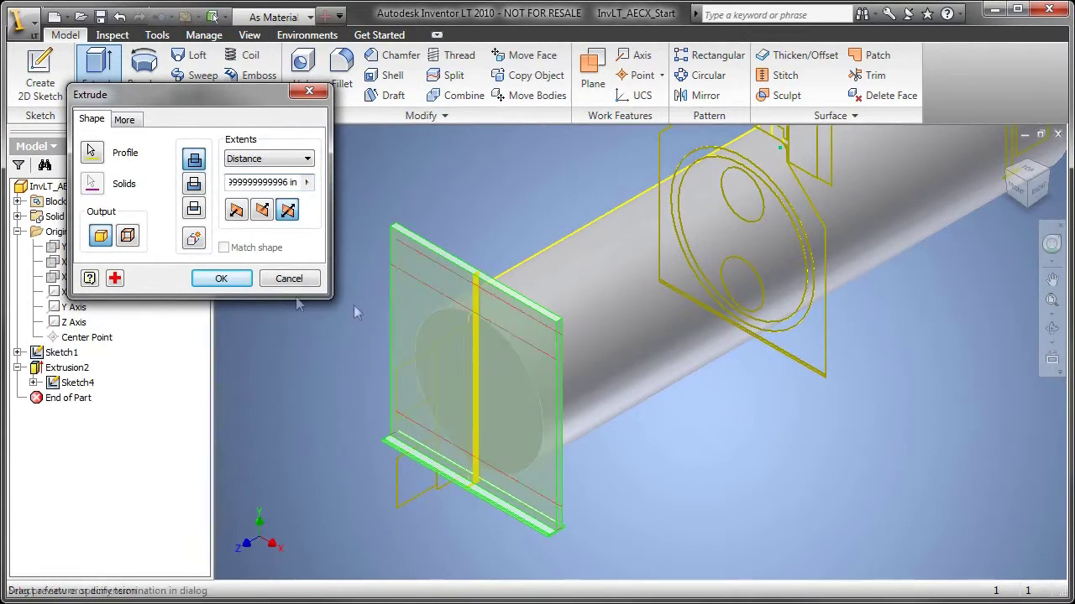
{"action": "key", "text": "Return"}
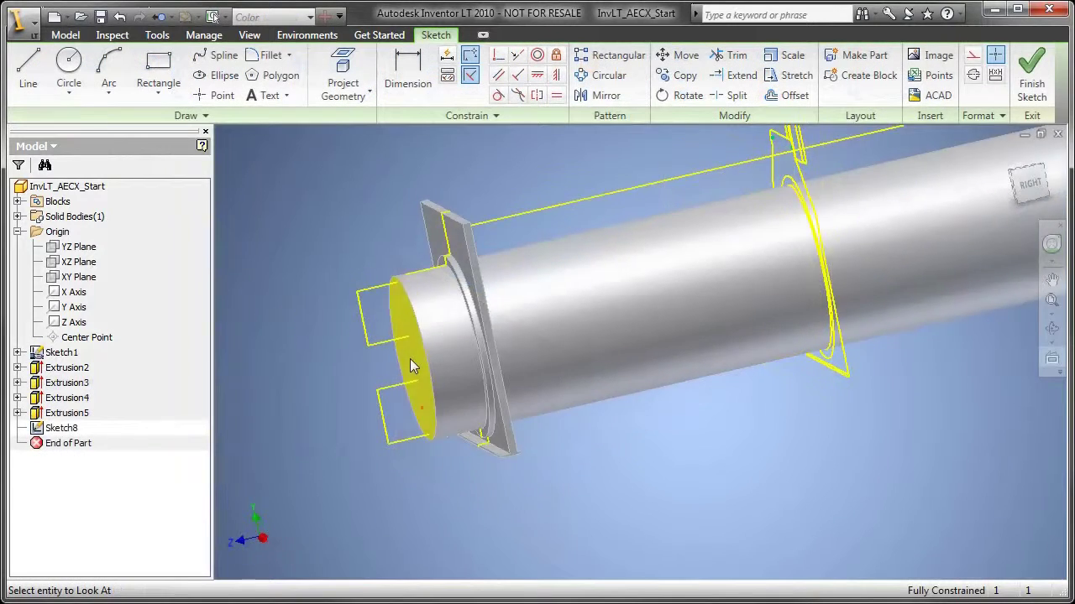
Step: Look straight at the tube's end face and project the two small circles of Sketch4 into the new sketch
{"action": "left_click", "coordinate": [410, 361]}
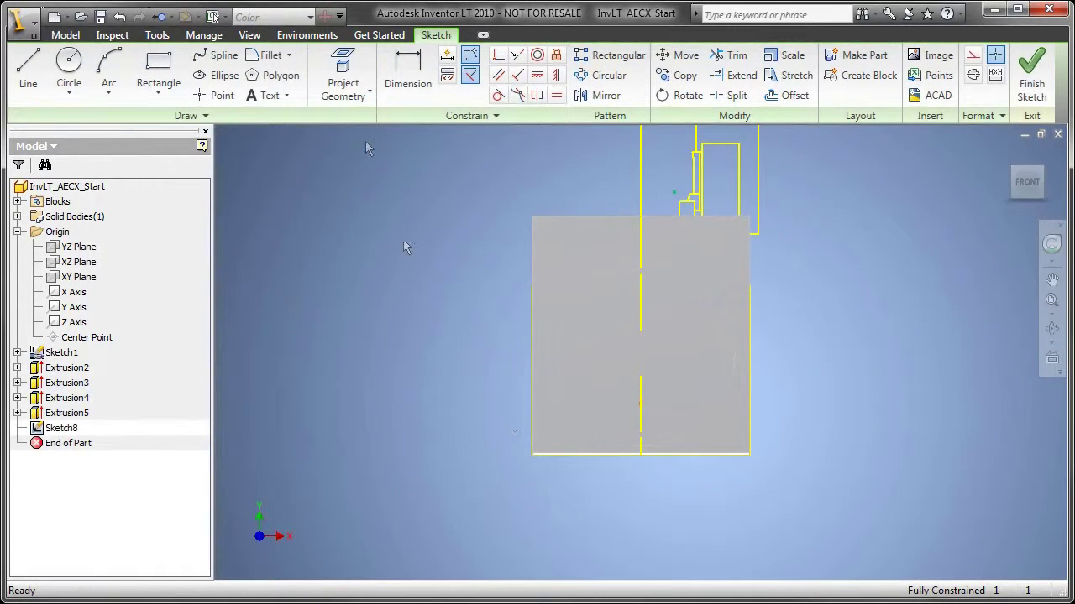
{"action": "left_click", "coordinate": [343, 84]}
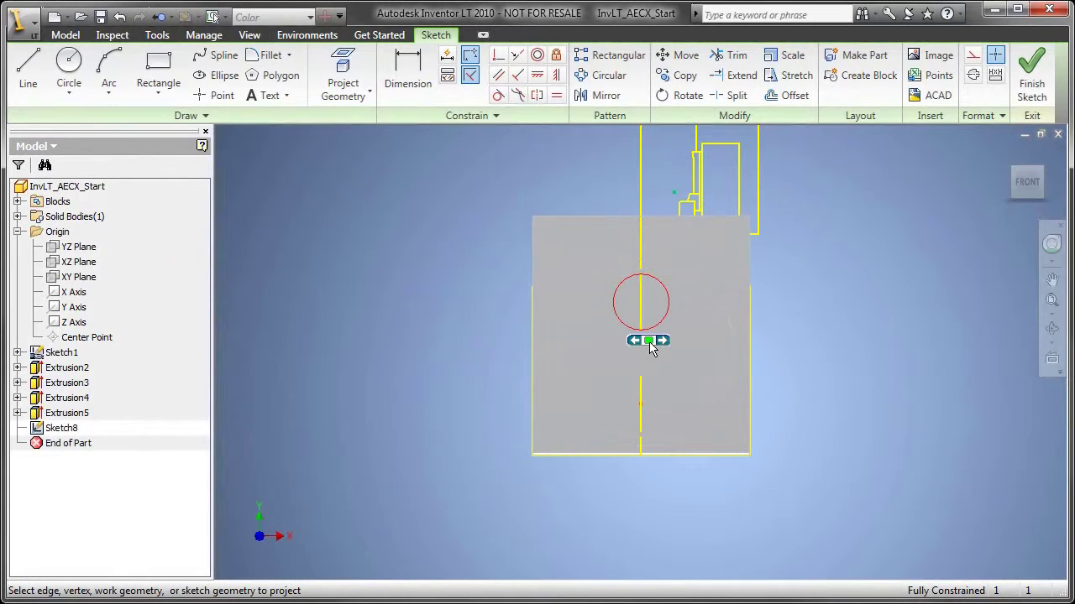
{"action": "left_click", "coordinate": [643, 338]}
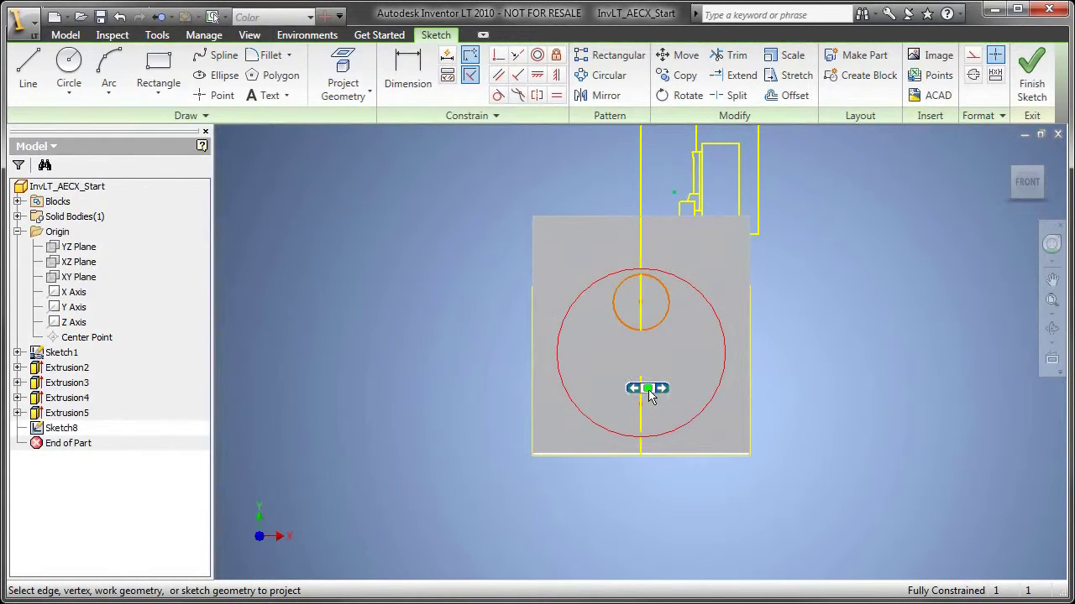
{"action": "left_click", "coordinate": [654, 386]}
{"action": "left_click", "coordinate": [643, 387]}
Step: Extrude the two projected circles outward from the end face using the To extent, ending at the outer corner of Sketch1's upper nozzle rectangle
{"action": "key", "text": "F4"}
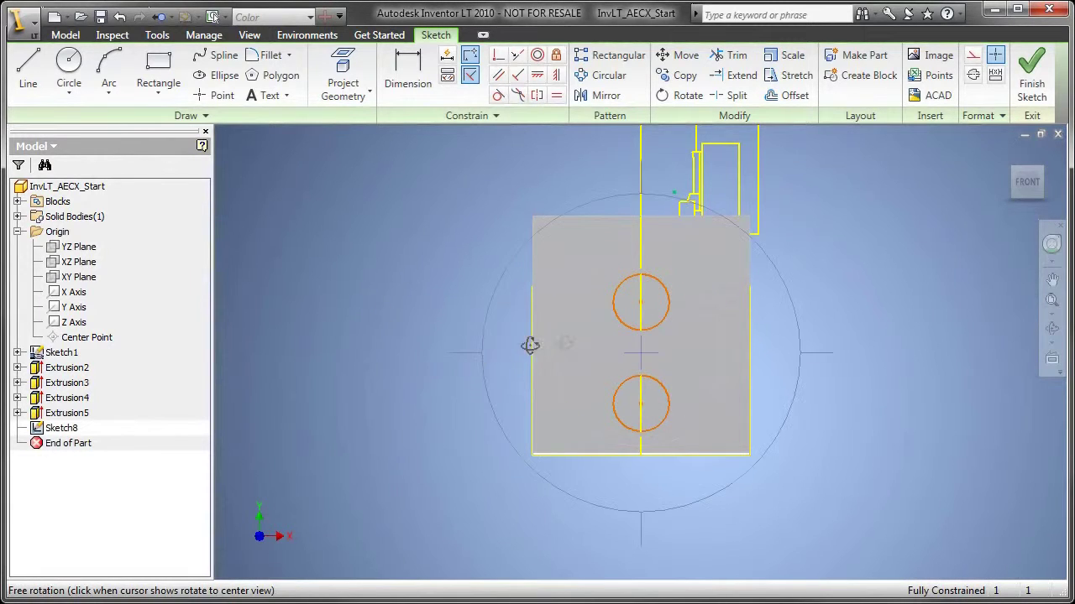
{"action": "left_click_drag", "start_coordinate": [530, 345], "coordinate": [471, 343]}
{"action": "key", "text": "e"}
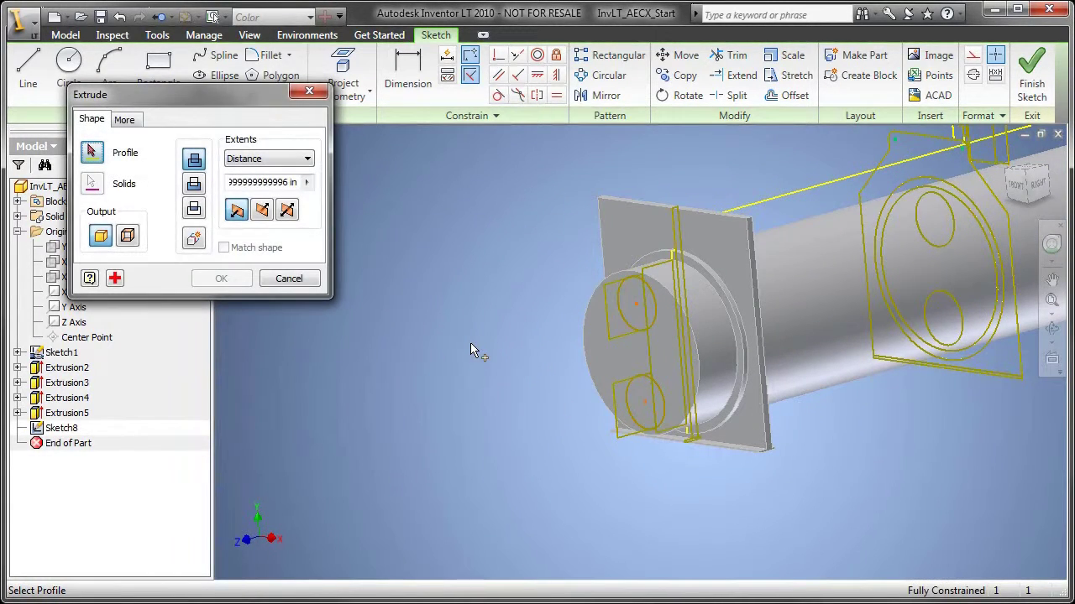
{"action": "left_click", "coordinate": [631, 303]}
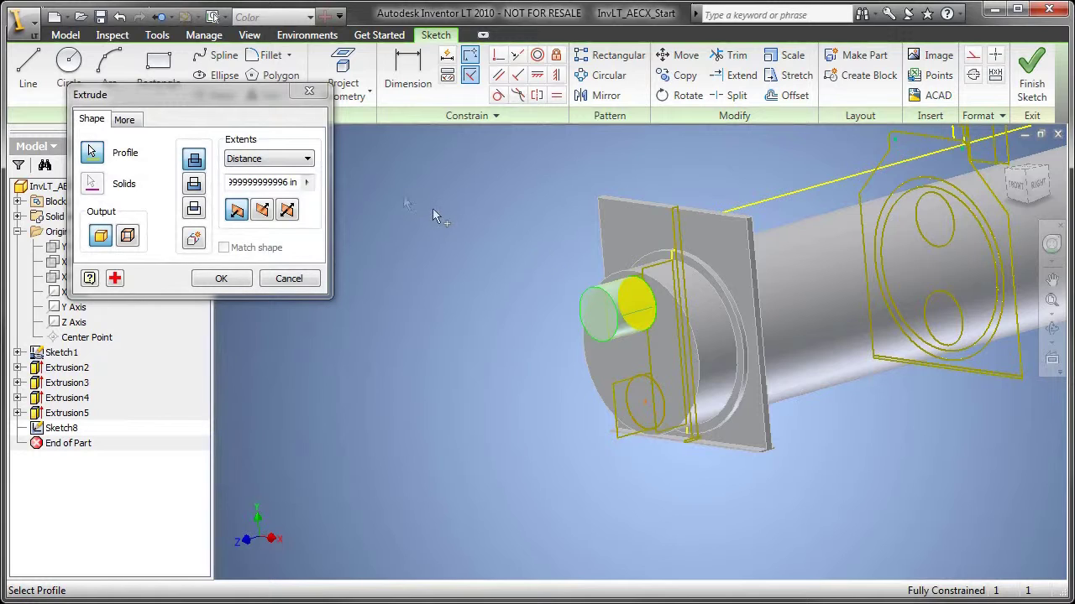
{"action": "left_click", "coordinate": [639, 402]}
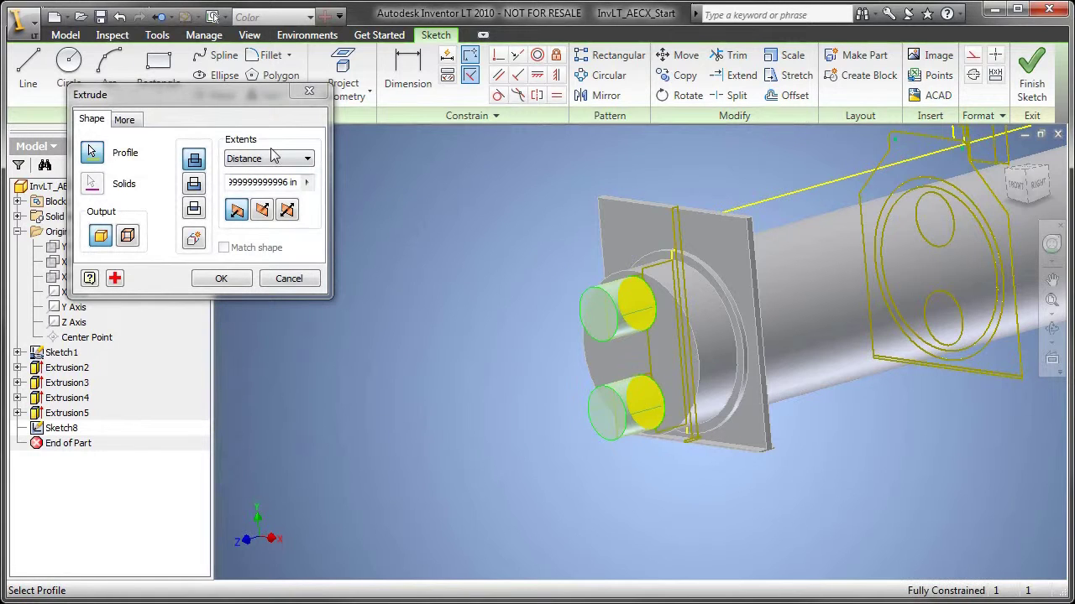
{"action": "left_click", "coordinate": [273, 159]}
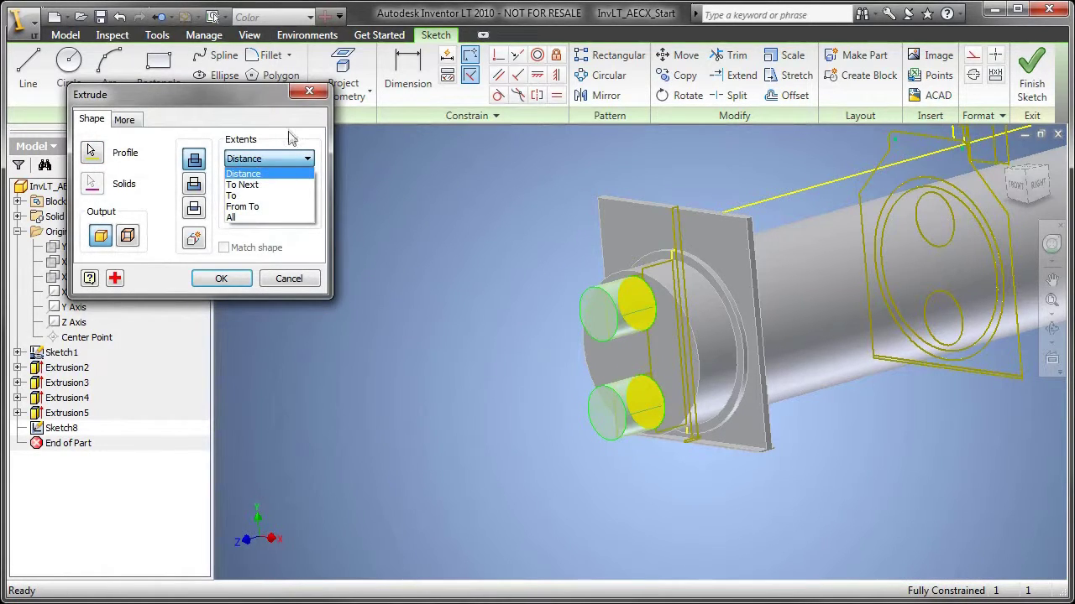
{"action": "left_click", "coordinate": [233, 195]}
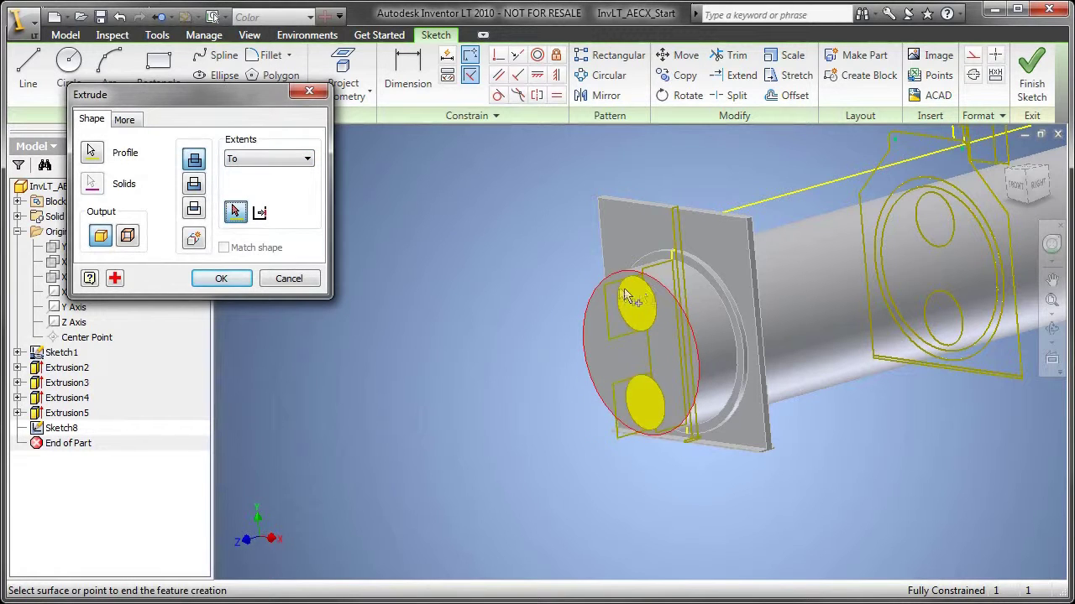
{"action": "left_click", "coordinate": [604, 286]}
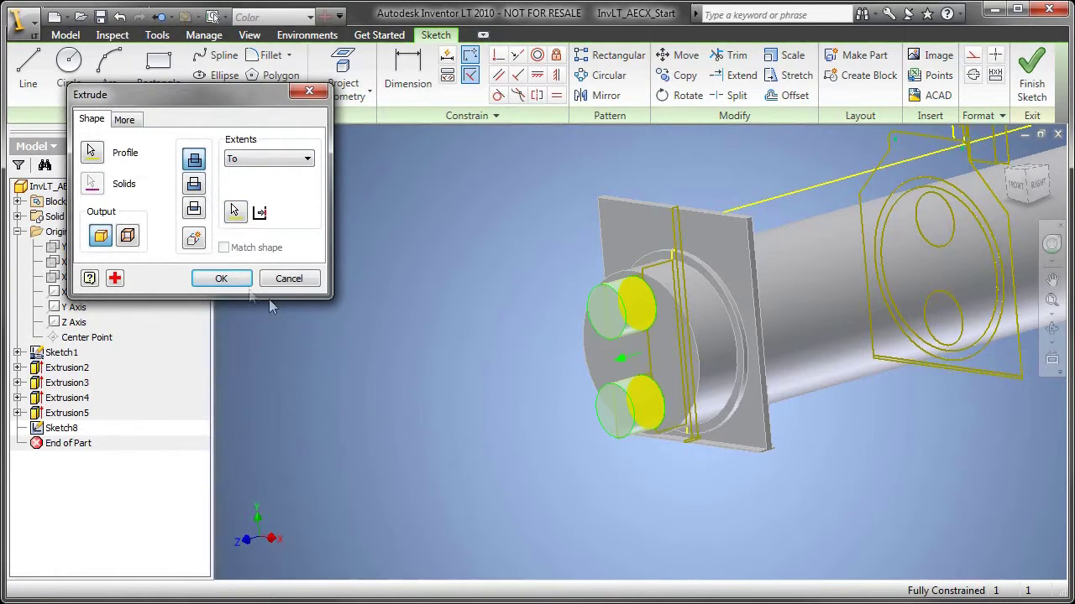
Step: Mirror Extrusion3 through Extrusion7, the end plate, cap and nozzle features, to the tube's other end about the XY origin plane
{"action": "middle_click_drag", "start_coordinate": [373, 319], "coordinate": [314, 338]}
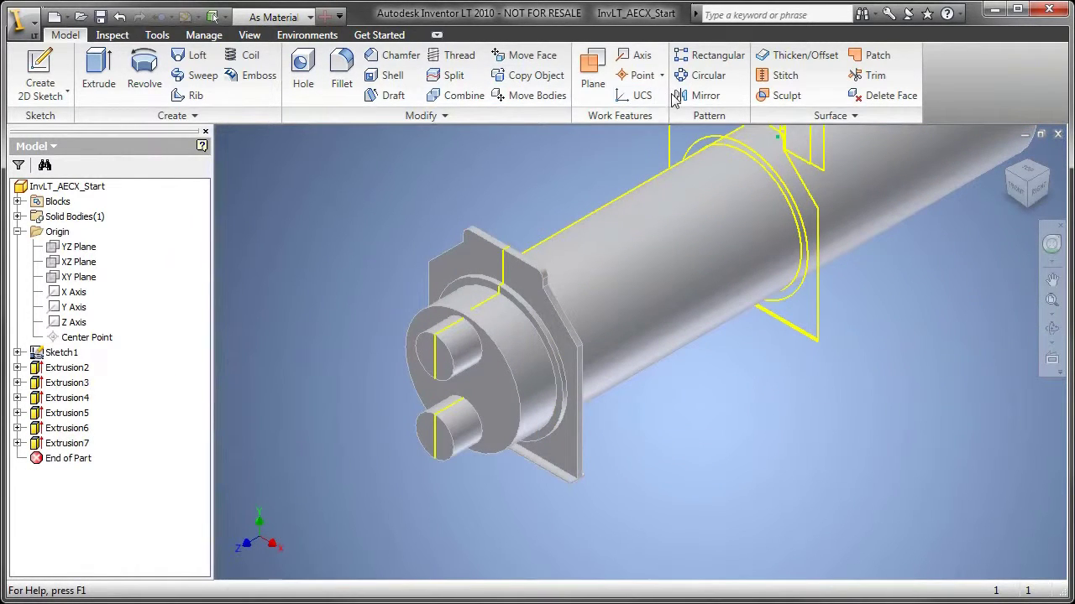
{"action": "left_click", "coordinate": [706, 96]}
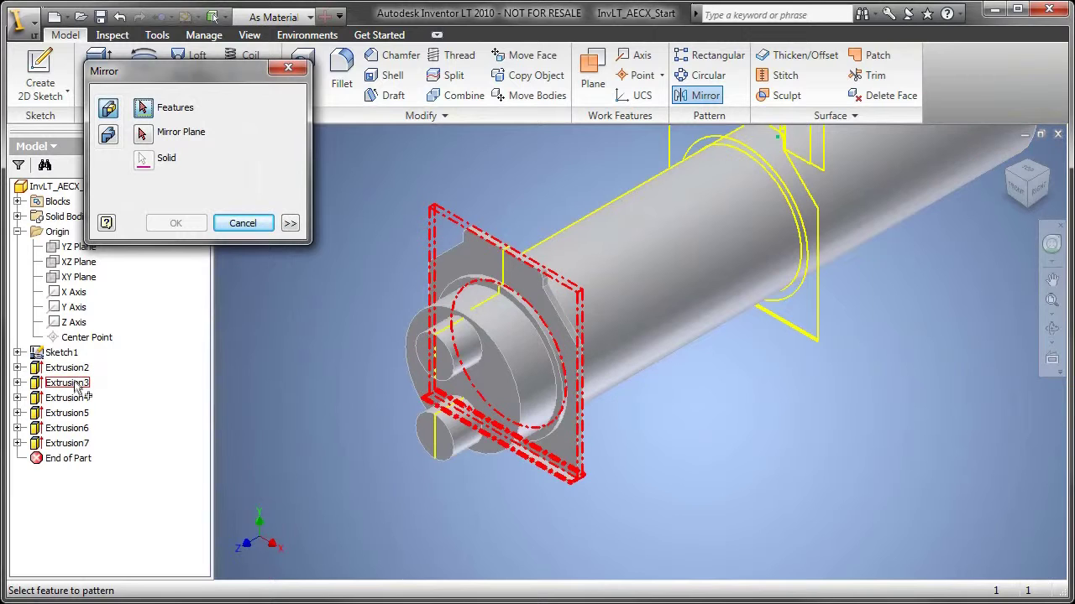
{"action": "left_click", "coordinate": [76, 386]}
{"action": "left_click", "coordinate": [74, 399]}
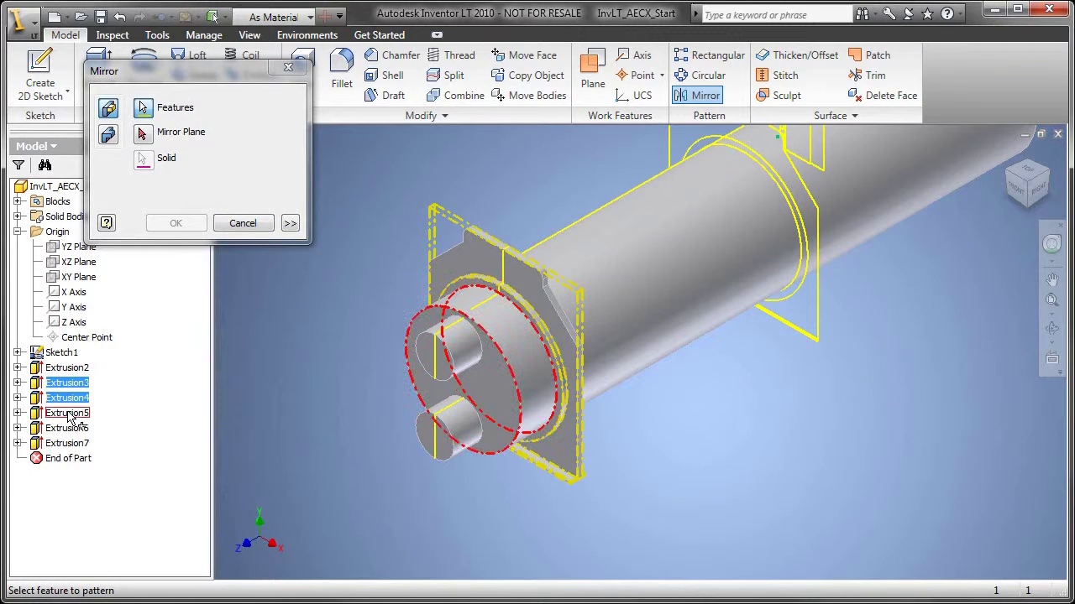
{"action": "left_click", "coordinate": [74, 414]}
{"action": "left_click", "coordinate": [74, 429]}
{"action": "left_click", "coordinate": [66, 445]}
{"action": "left_click", "coordinate": [144, 134]}
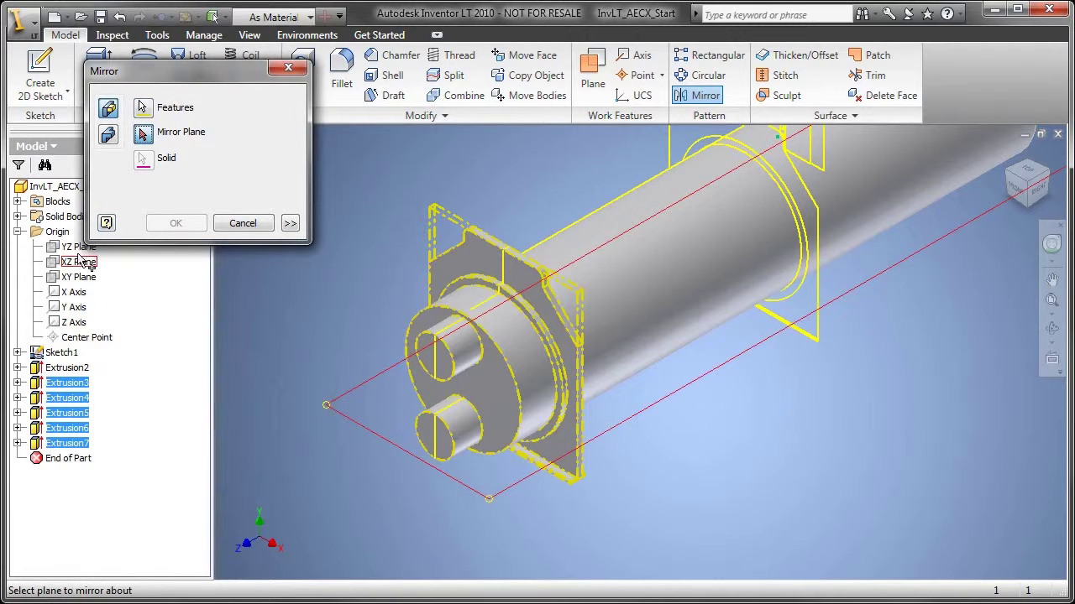
{"action": "left_click", "coordinate": [76, 277]}
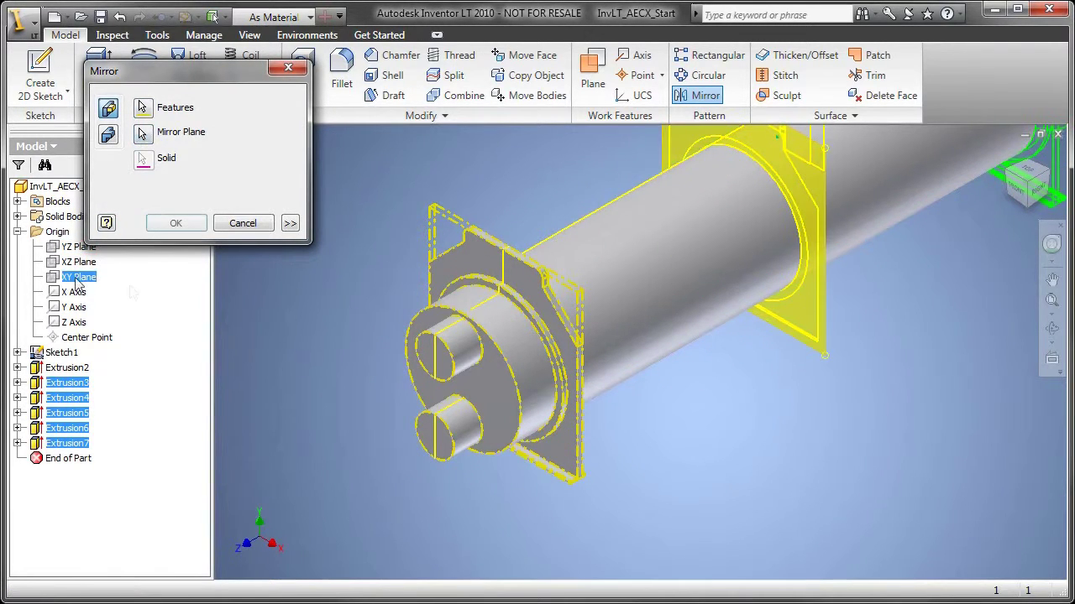
{"action": "middle_click_drag", "start_coordinate": [374, 348], "coordinate": [295, 433]}
{"action": "middle_click_drag", "start_coordinate": [287, 353], "coordinate": [280, 359]}
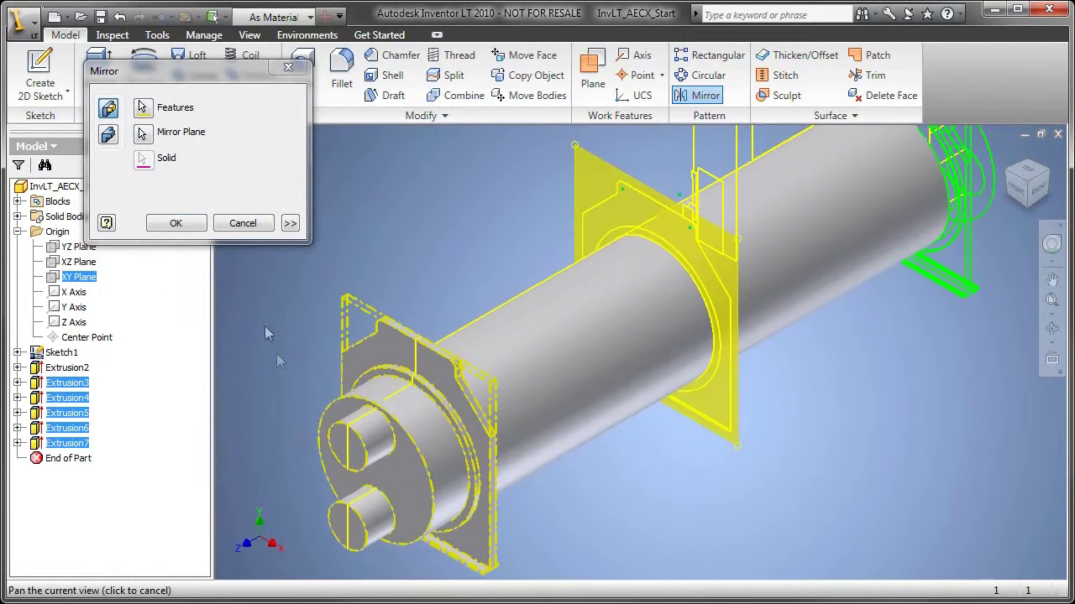
{"action": "left_click", "coordinate": [176, 225]}
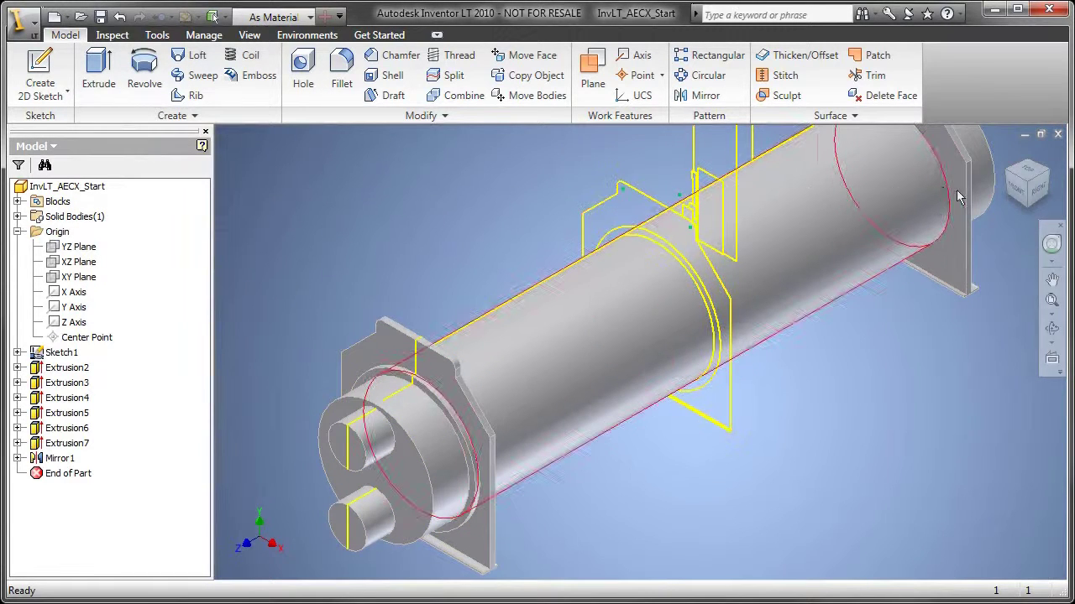
Step: Turn off the visibility of Sketch1 and of Sketch4 under the tube's extrusion
{"action": "left_click", "coordinate": [1041, 195]}
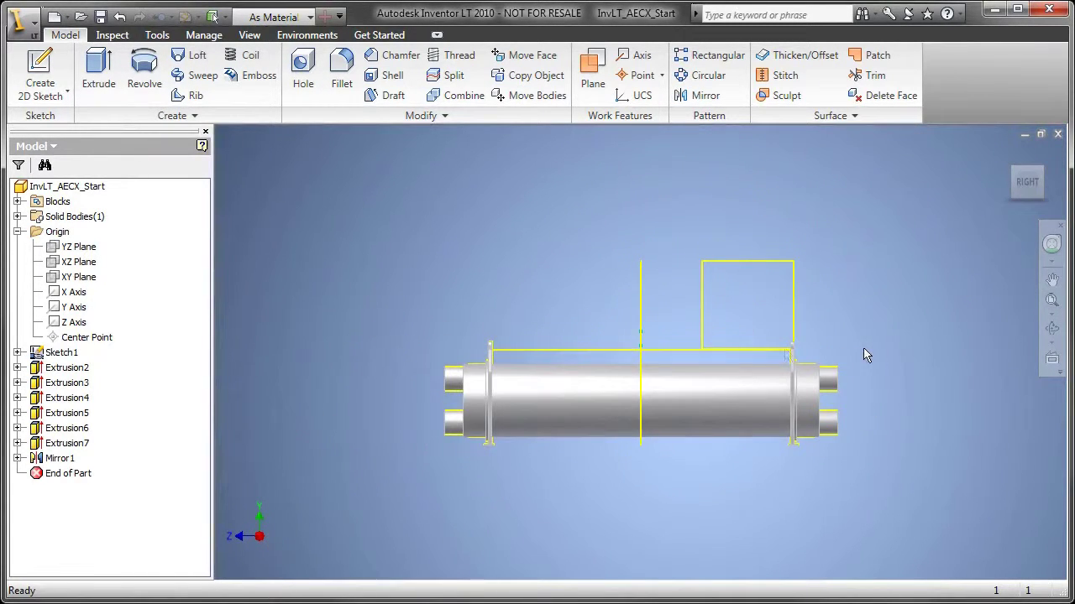
{"action": "right_click", "coordinate": [546, 280]}
{"action": "left_click", "coordinate": [597, 475]}
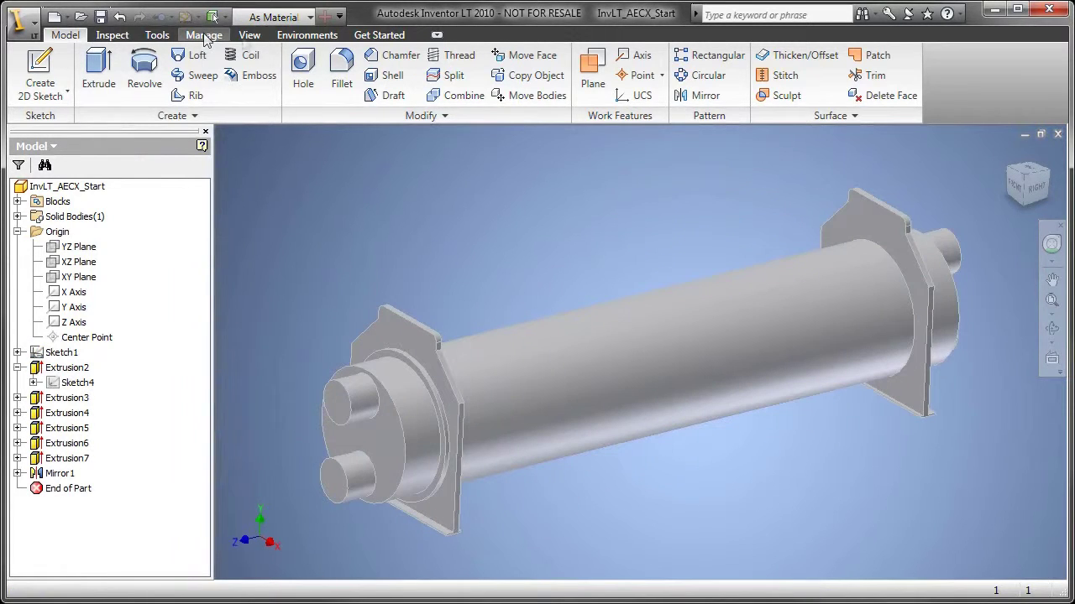
Step: Enter the AEC Exchange environment and place a new UCS at absolute coordinates 0, 0, 0
{"action": "left_click", "coordinate": [300, 36]}
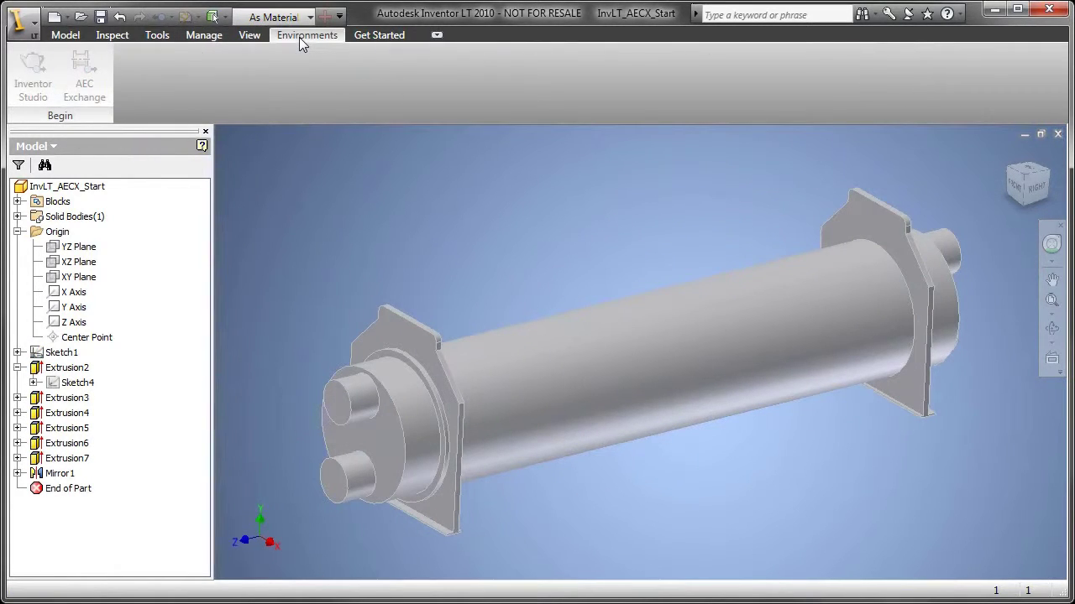
{"action": "left_click", "coordinate": [95, 78]}
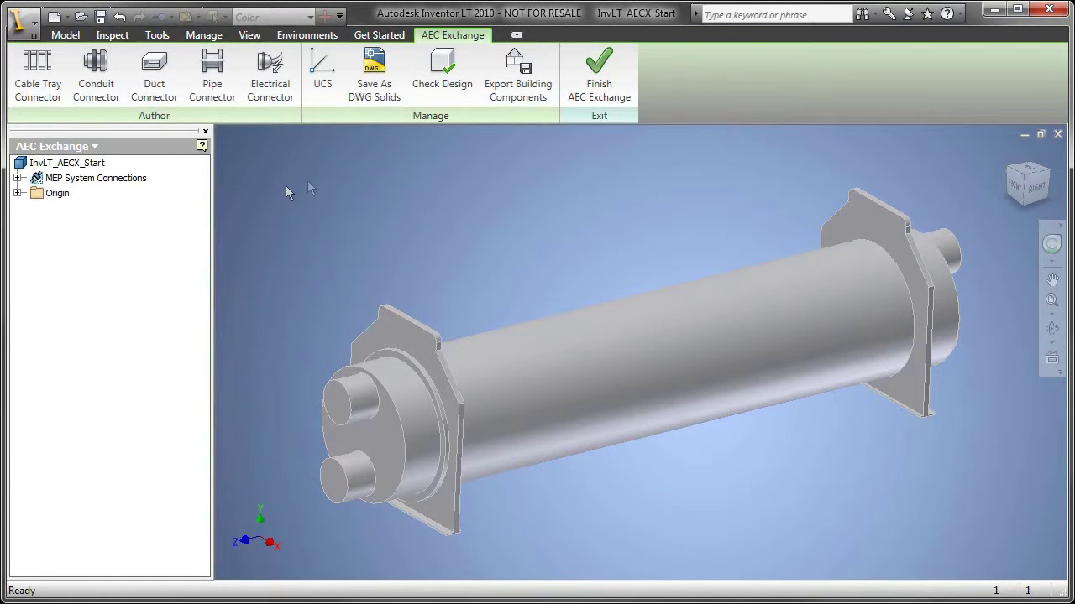
{"action": "left_click", "coordinate": [322, 69]}
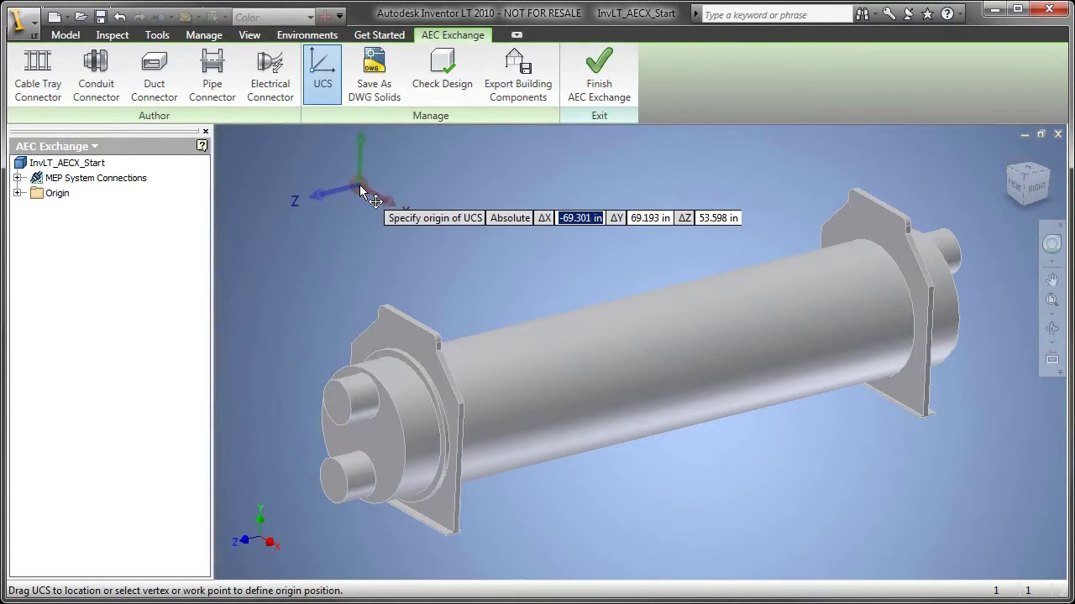
{"action": "type", "text": "0"}
{"action": "key", "text": "Tab"}
{"action": "type", "text": "0"}
{"action": "key", "text": "Tab"}
{"action": "type", "text": "0"}
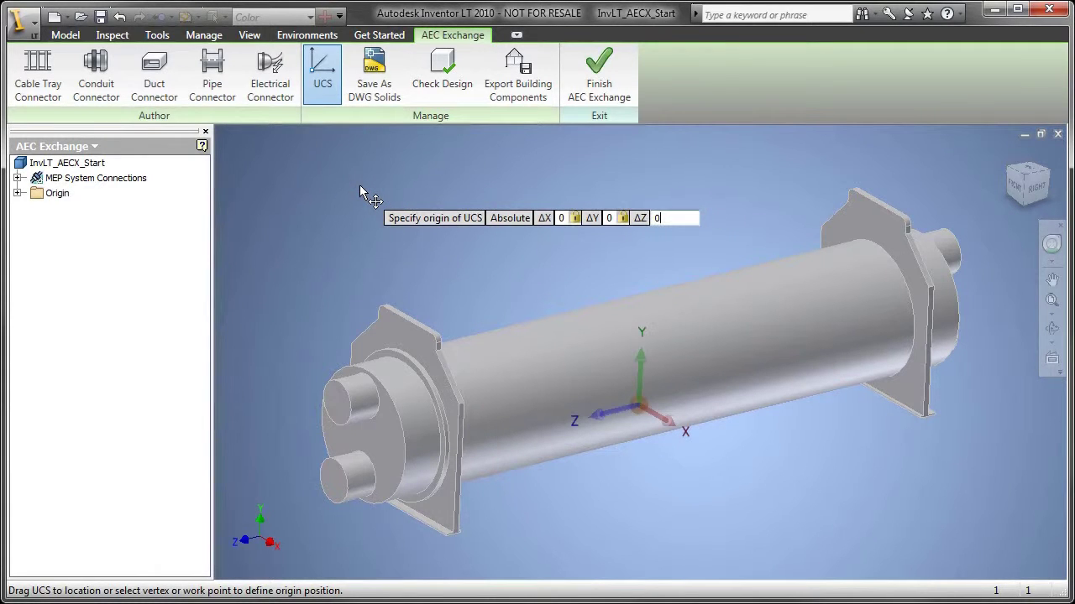
{"action": "key", "text": "Return"}
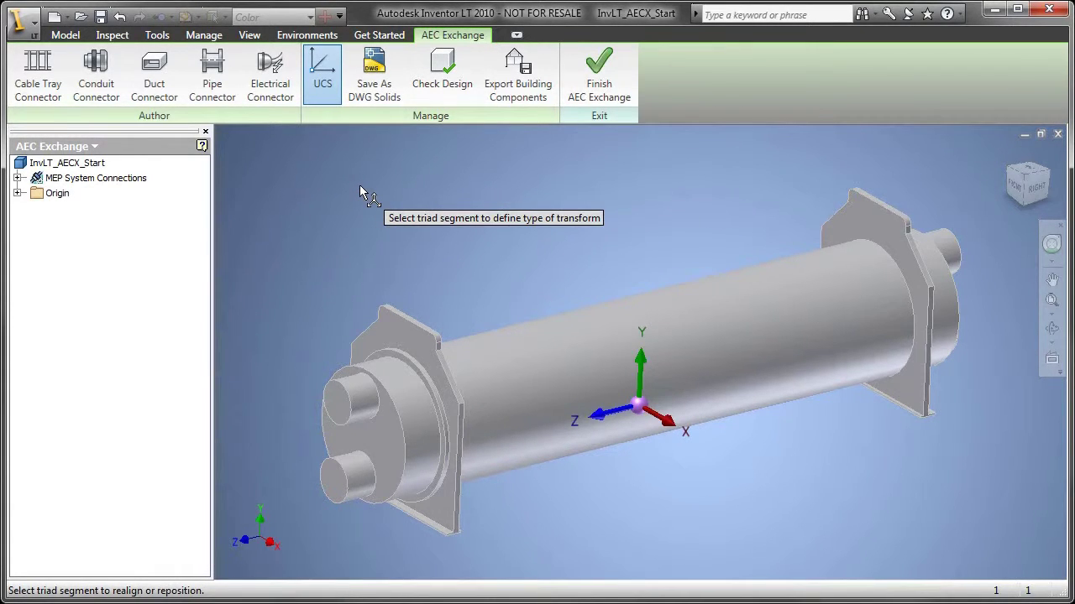
Step: Rotate the new UCS 90 degrees about its X axis and finish creating it
{"action": "left_click", "coordinate": [654, 417]}
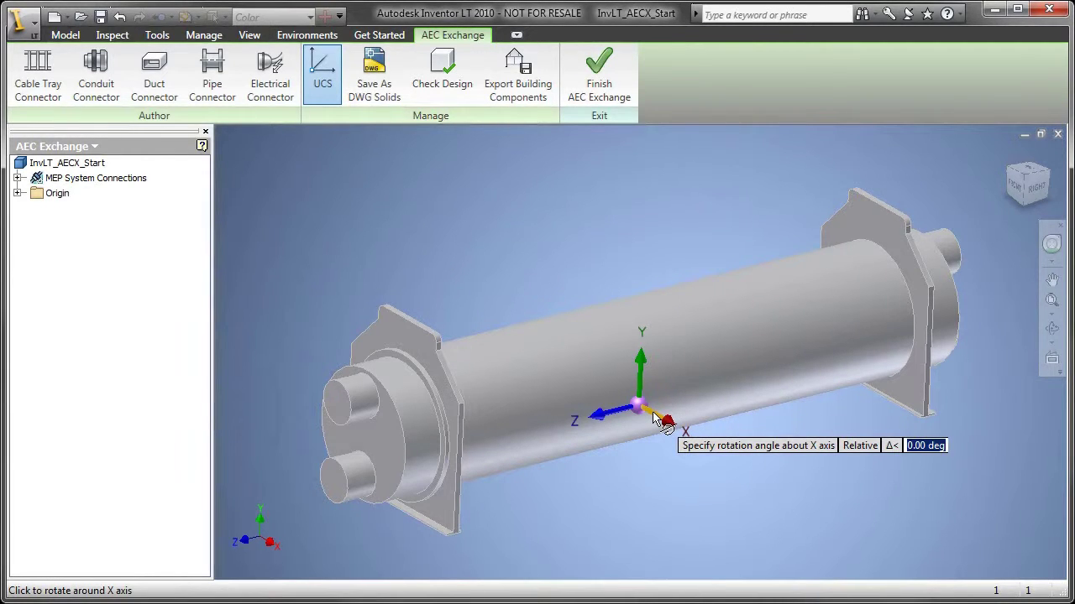
{"action": "type", "text": "90"}
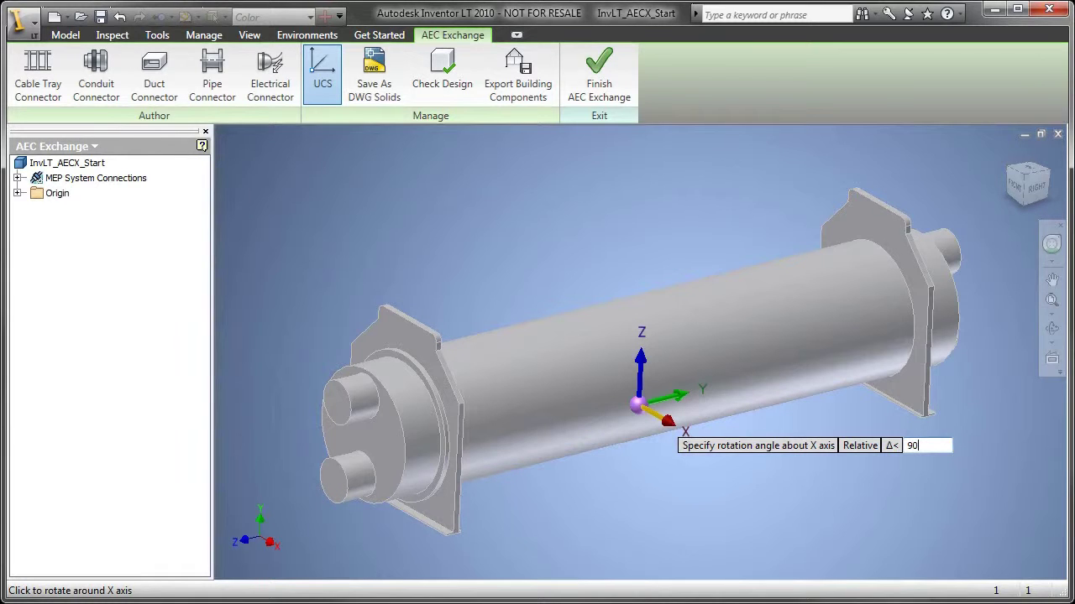
{"action": "key", "text": "Return"}
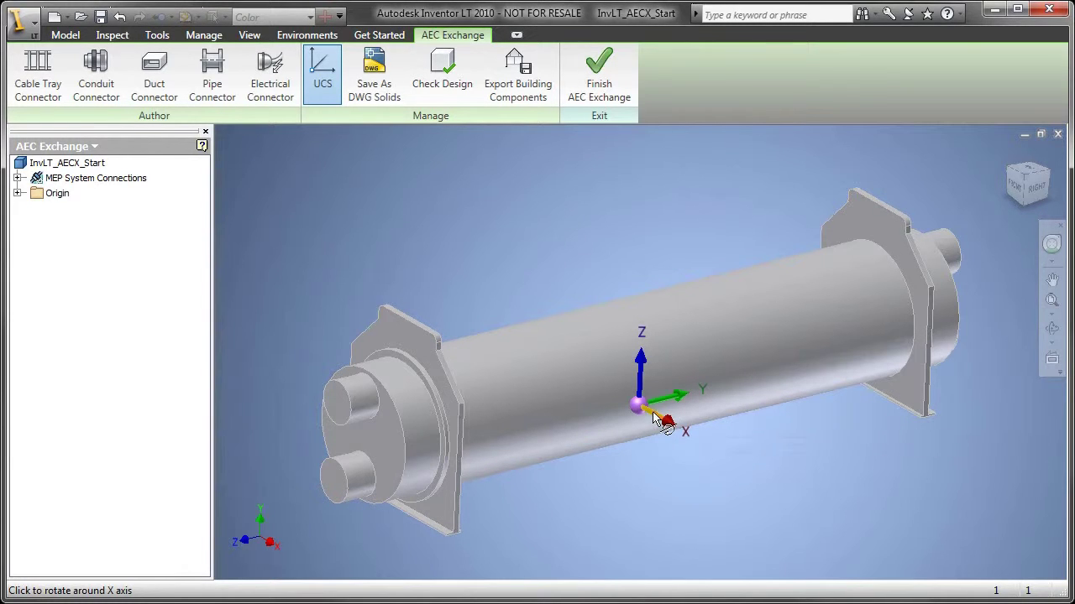
{"action": "right_click", "coordinate": [561, 264]}
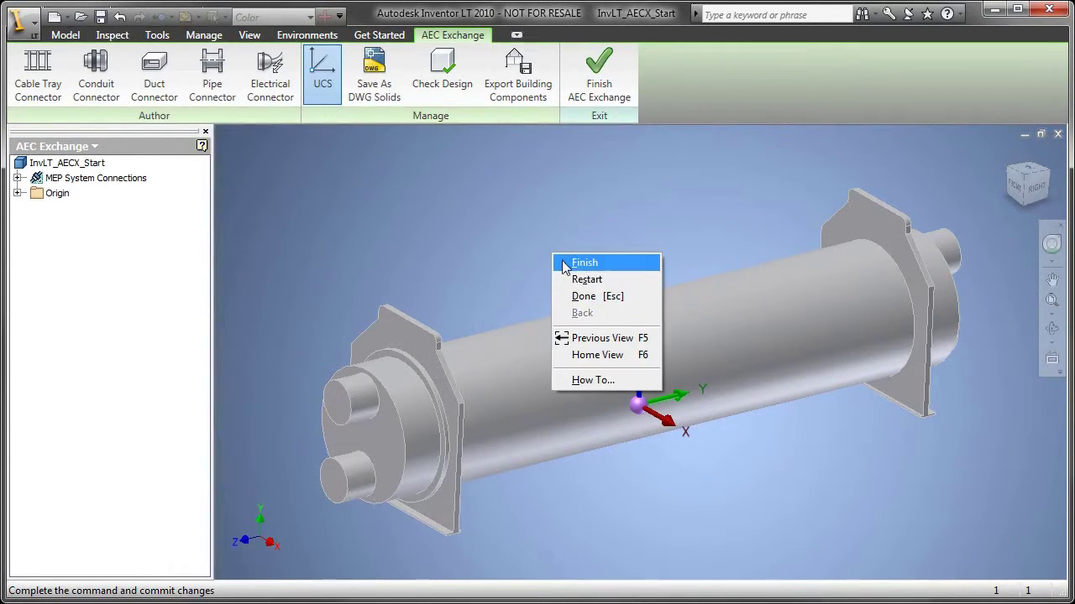
{"action": "left_click", "coordinate": [585, 263]}
{"action": "middle_click_drag", "start_coordinate": [563, 267], "coordinate": [571, 265]}
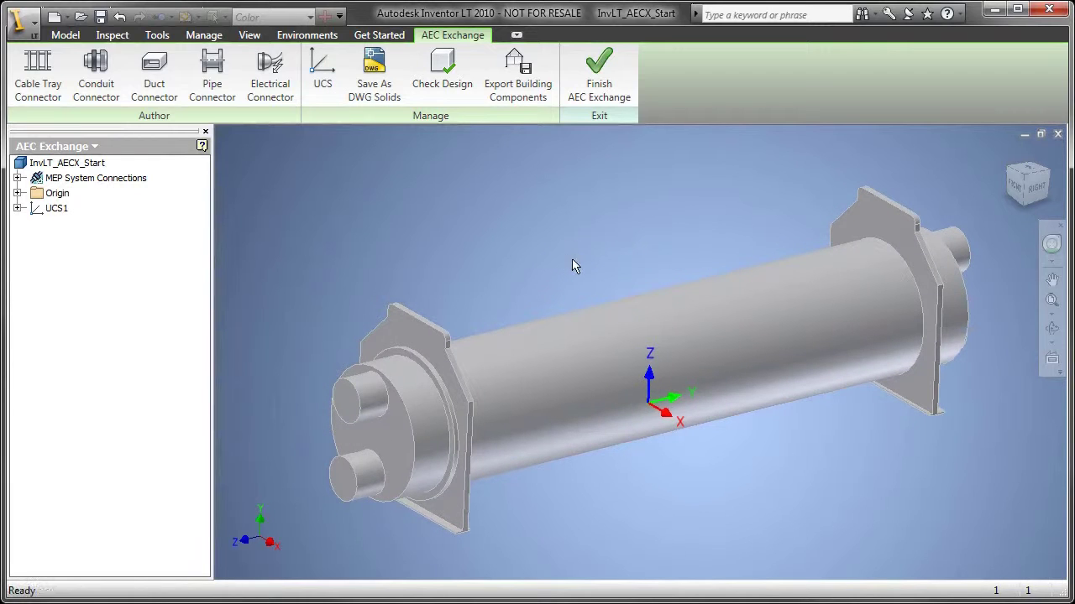
Step: Start a circular pipe connector on the near end's upper nozzle face with system type Domestic Cold Water
{"action": "left_click", "coordinate": [210, 92]}
{"action": "left_click", "coordinate": [347, 397]}
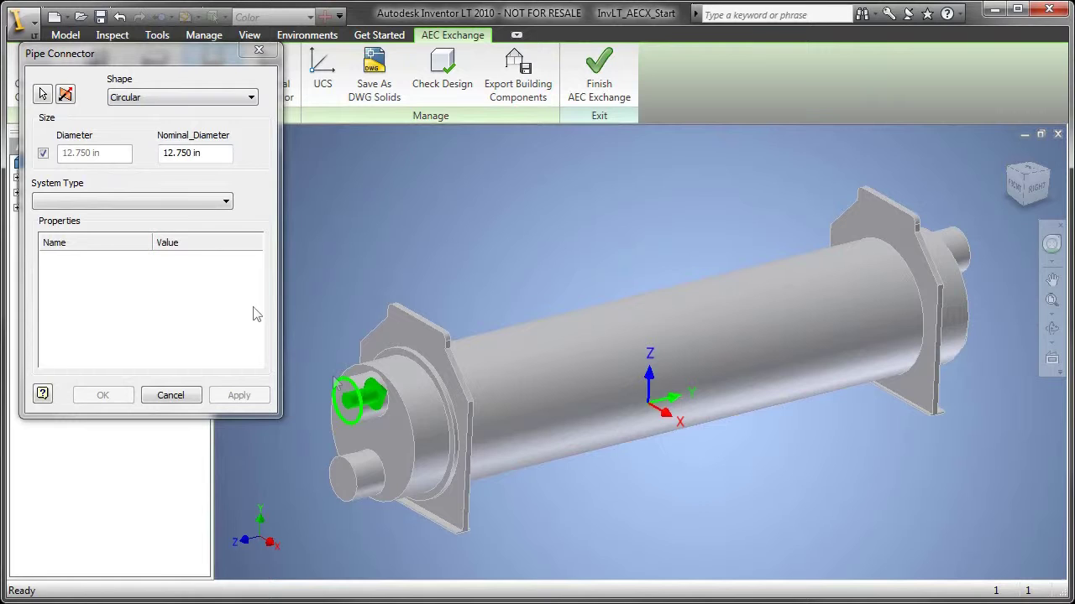
{"action": "left_click", "coordinate": [147, 200]}
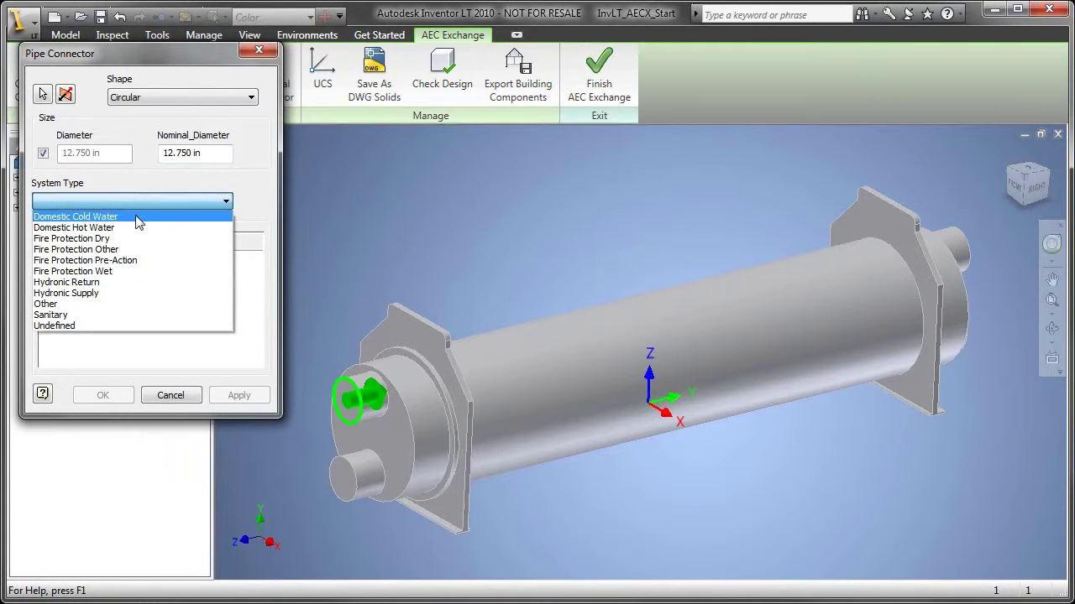
{"action": "left_click", "coordinate": [147, 211]}
Step: Set the upper nozzle connector's flow direction to In and its connection type to Grooved, and apply it
{"action": "left_click_drag", "start_coordinate": [256, 292], "coordinate": [257, 324]}
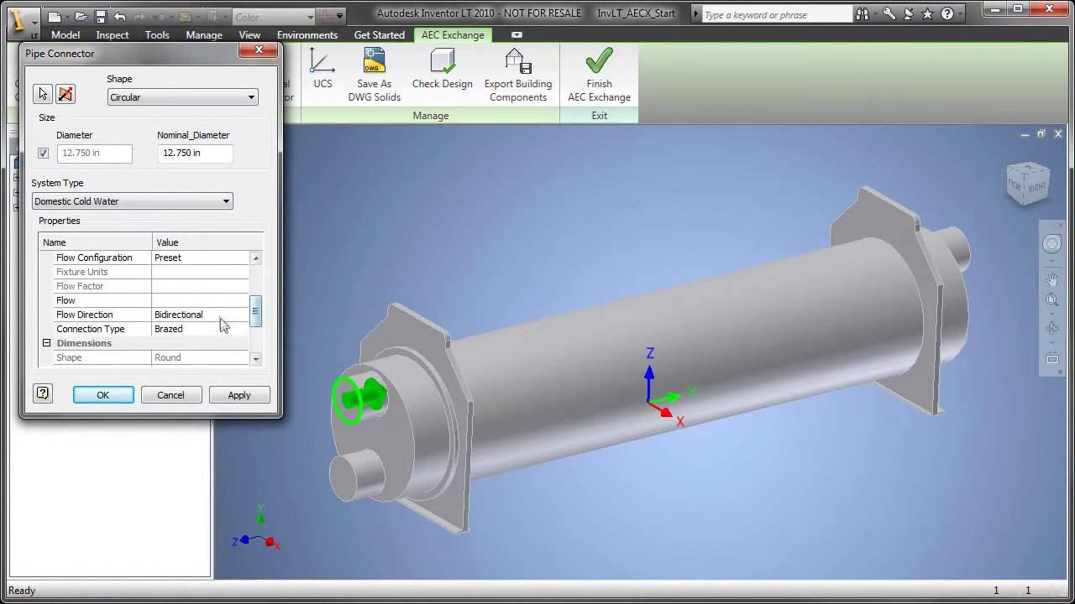
{"action": "left_click", "coordinate": [224, 316]}
{"action": "left_click", "coordinate": [242, 315]}
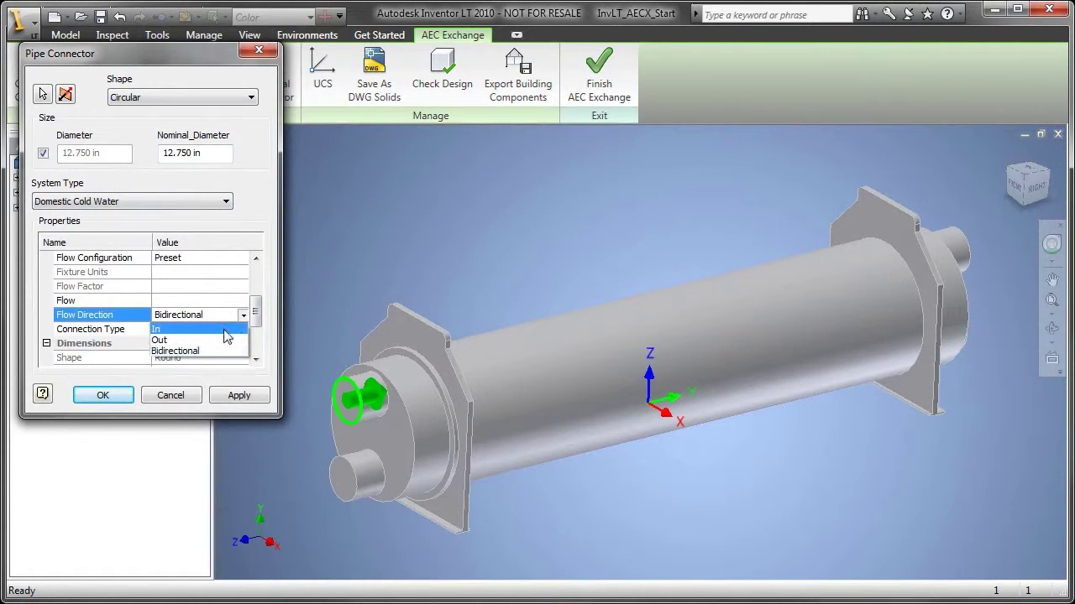
{"action": "left_click", "coordinate": [224, 331]}
{"action": "left_click", "coordinate": [227, 332]}
{"action": "left_click", "coordinate": [243, 329]}
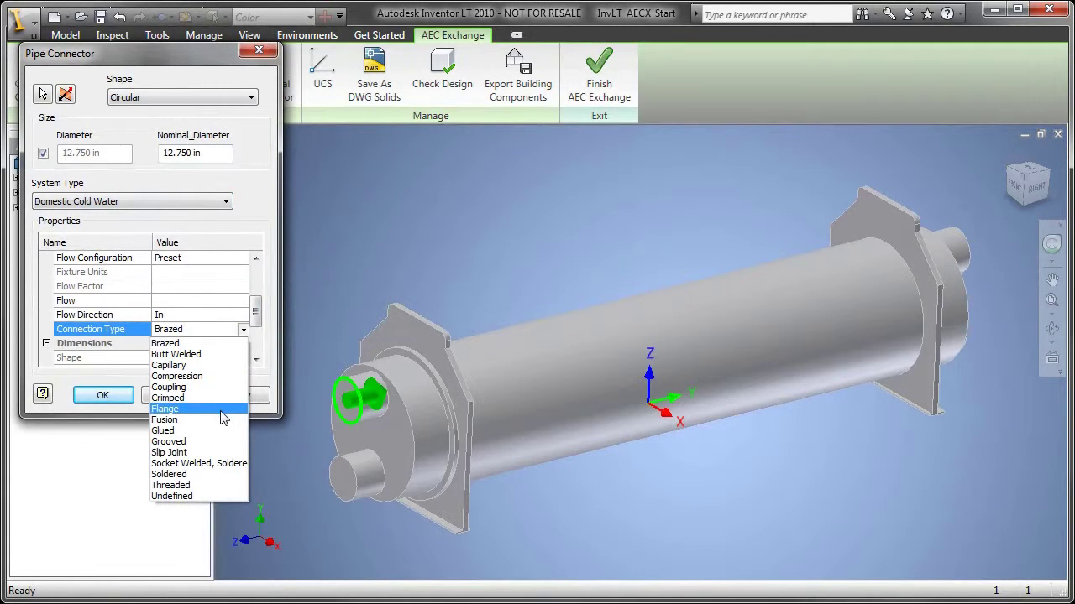
{"action": "left_click", "coordinate": [201, 442]}
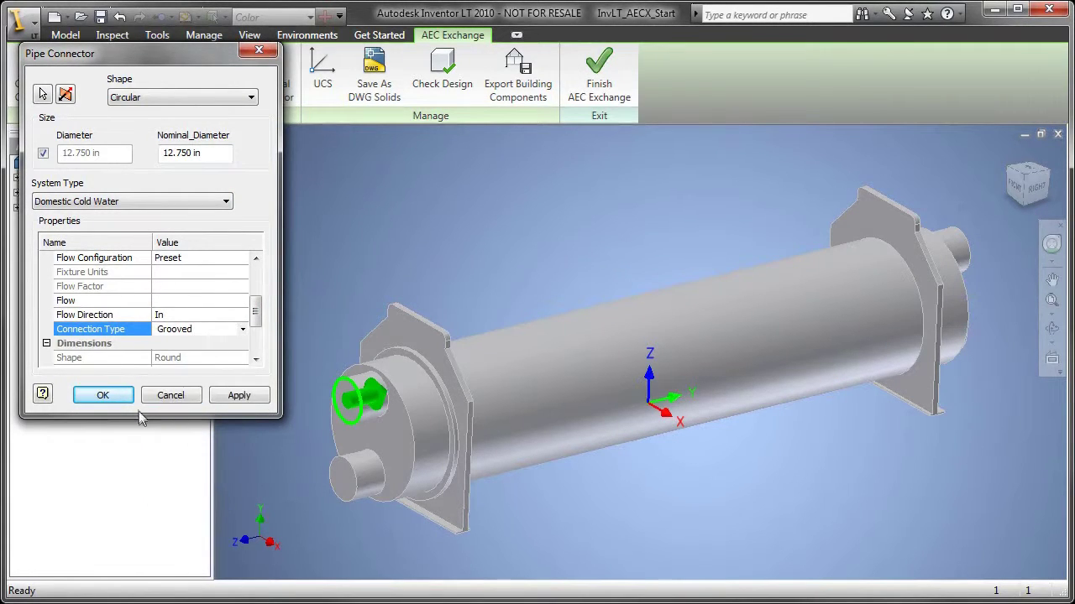
{"action": "left_click", "coordinate": [239, 395]}
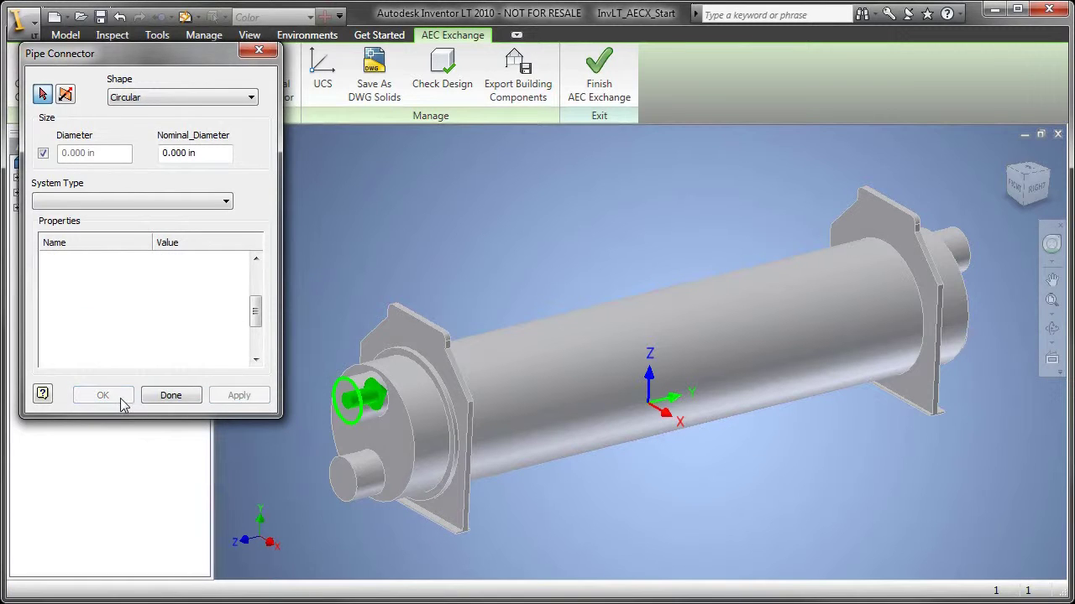
Step: Place a pipe connector on the near end's lower nozzle face, flip it to point outward, and choose system type Domestic Cold Water
{"action": "left_click", "coordinate": [340, 471]}
{"action": "left_click", "coordinate": [66, 96]}
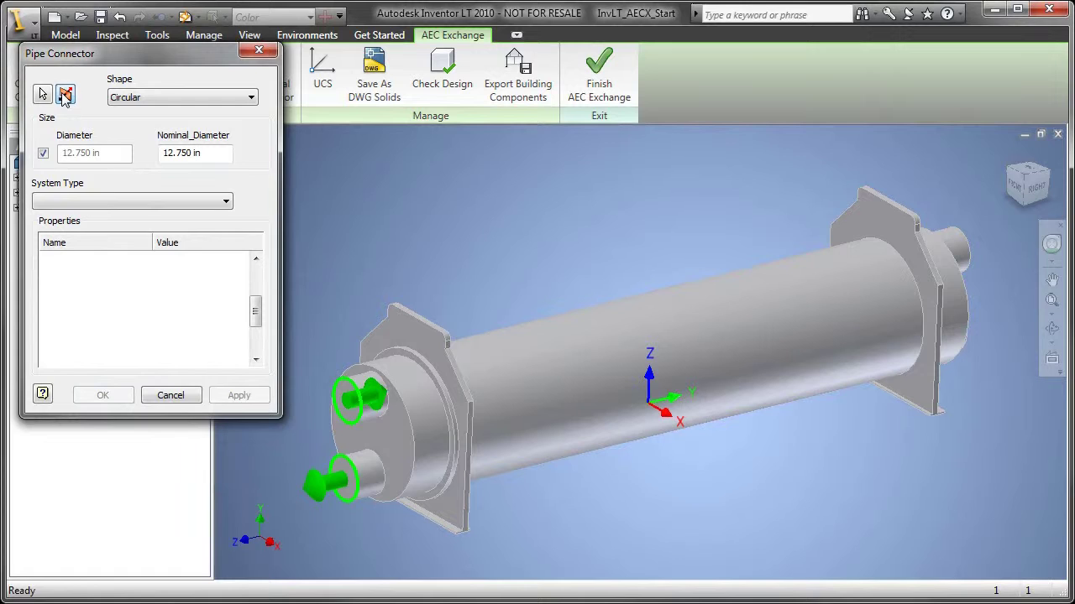
{"action": "left_click", "coordinate": [147, 208]}
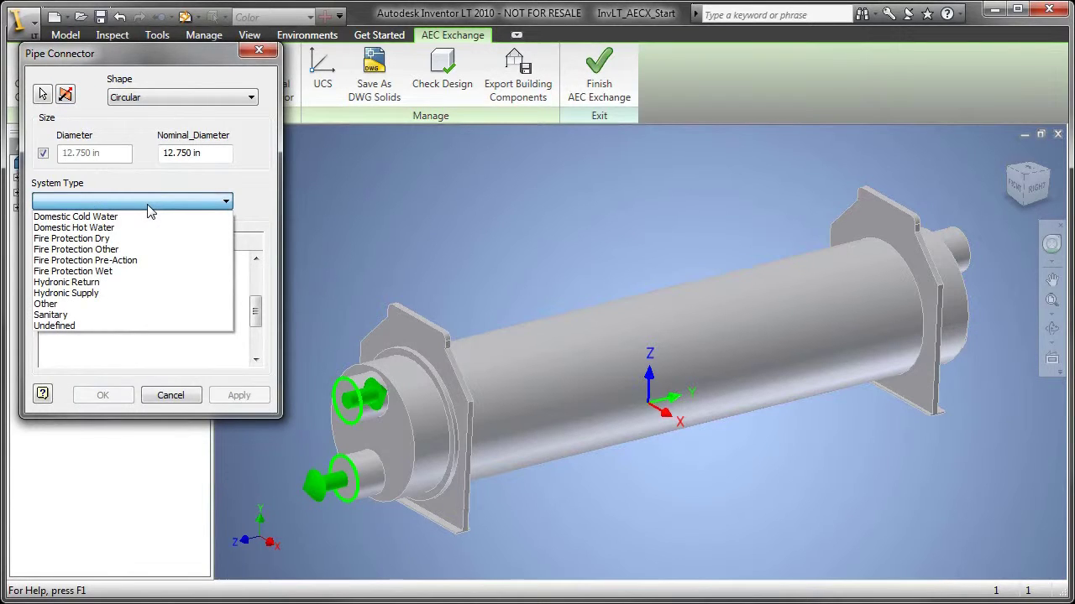
{"action": "left_click", "coordinate": [151, 217]}
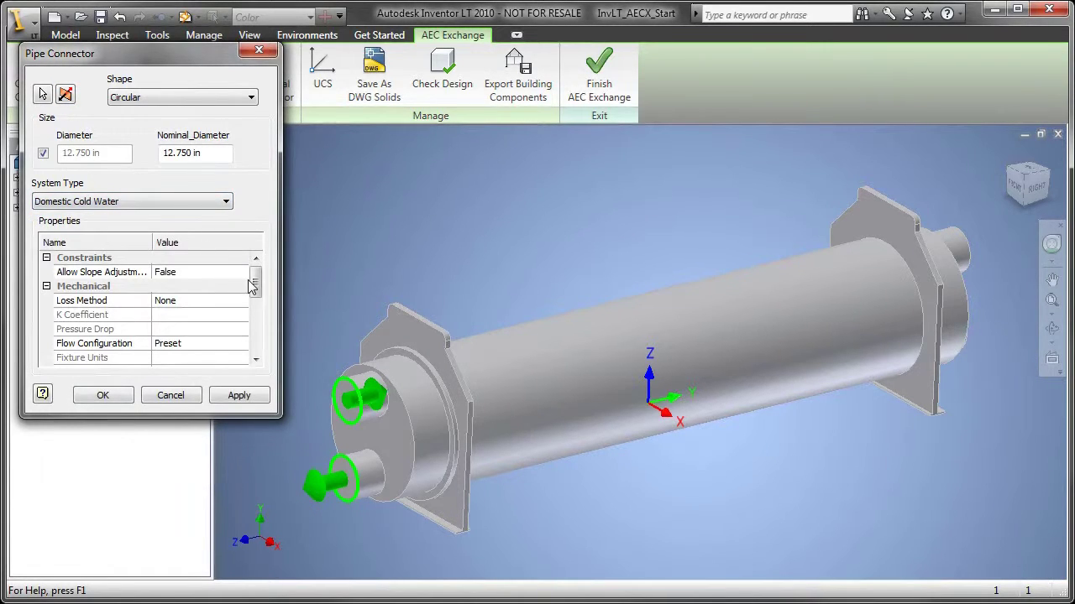
Step: Set the lower nozzle connector's flow direction to Out and its connection type to Grooved, and apply it
{"action": "left_click_drag", "start_coordinate": [256, 282], "coordinate": [256, 316]}
{"action": "left_click", "coordinate": [210, 300]}
{"action": "left_click", "coordinate": [242, 302]}
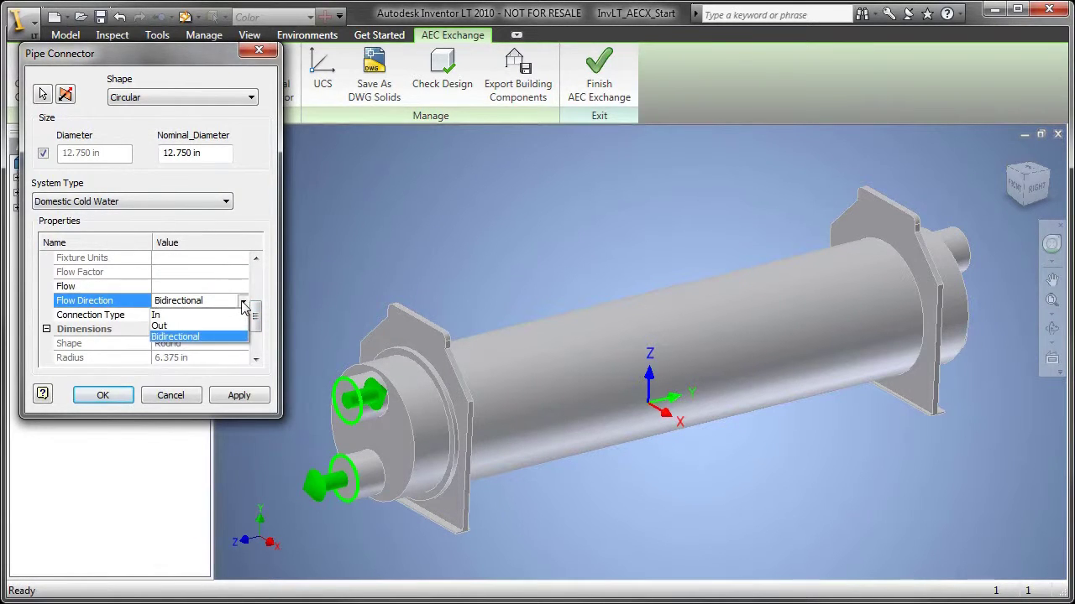
{"action": "left_click", "coordinate": [229, 327]}
{"action": "left_click", "coordinate": [235, 314]}
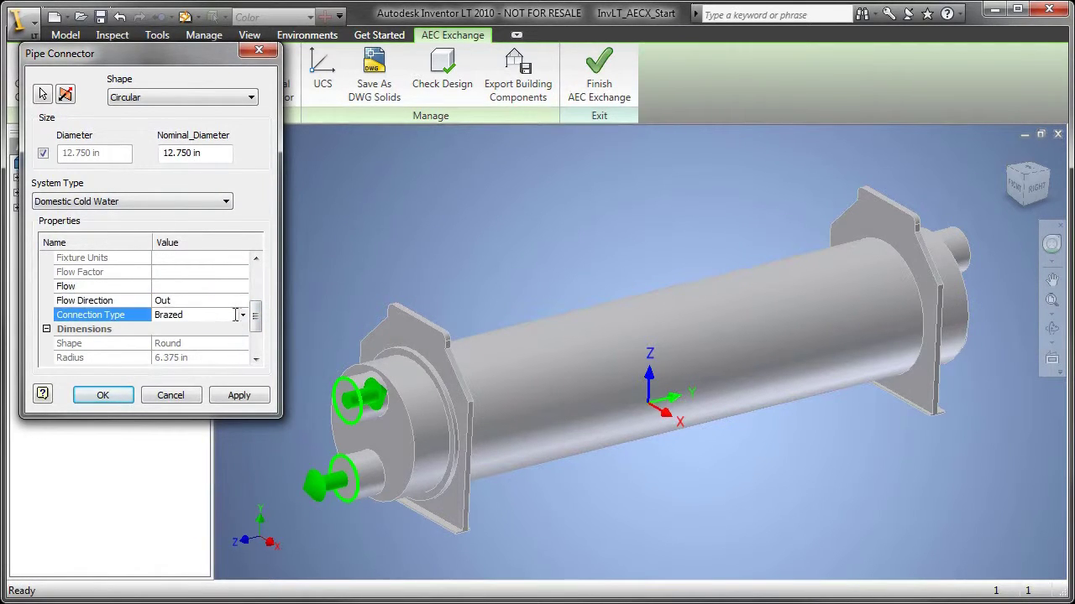
{"action": "left_click", "coordinate": [243, 314]}
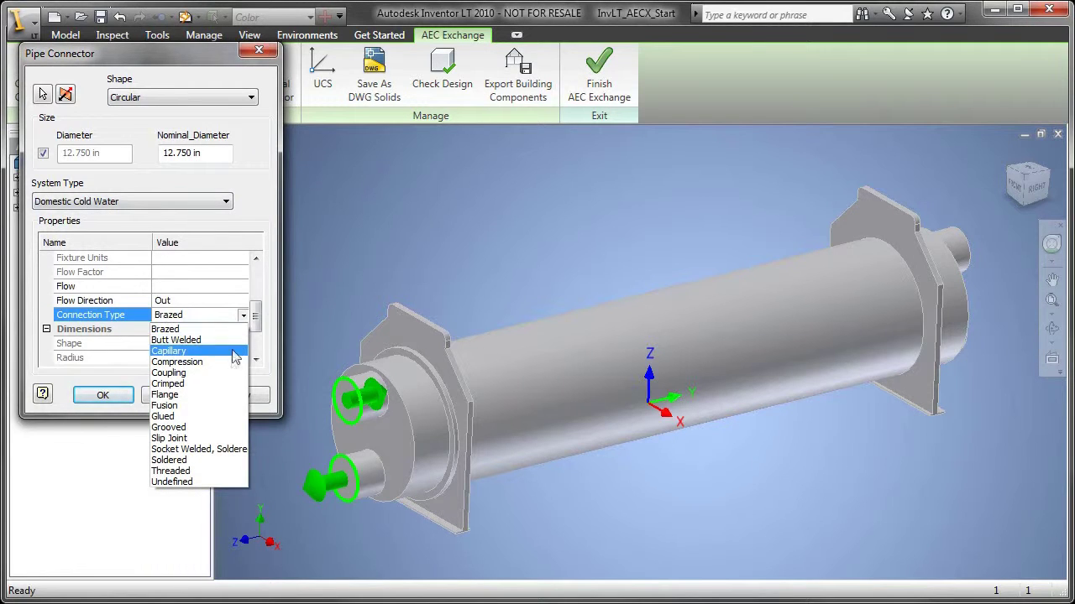
{"action": "left_click", "coordinate": [172, 427]}
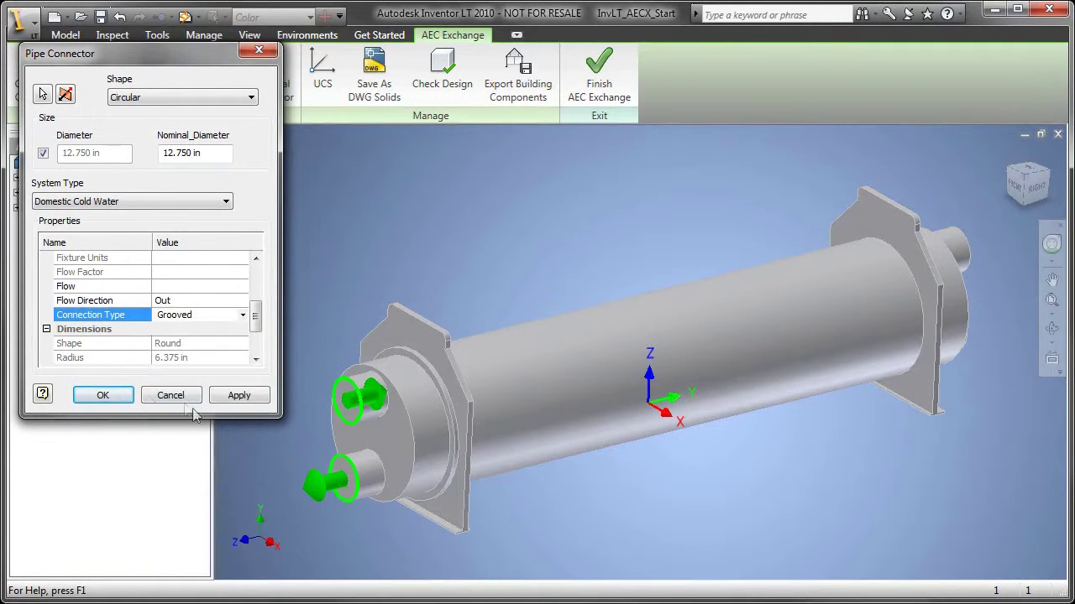
{"action": "left_click", "coordinate": [234, 403]}
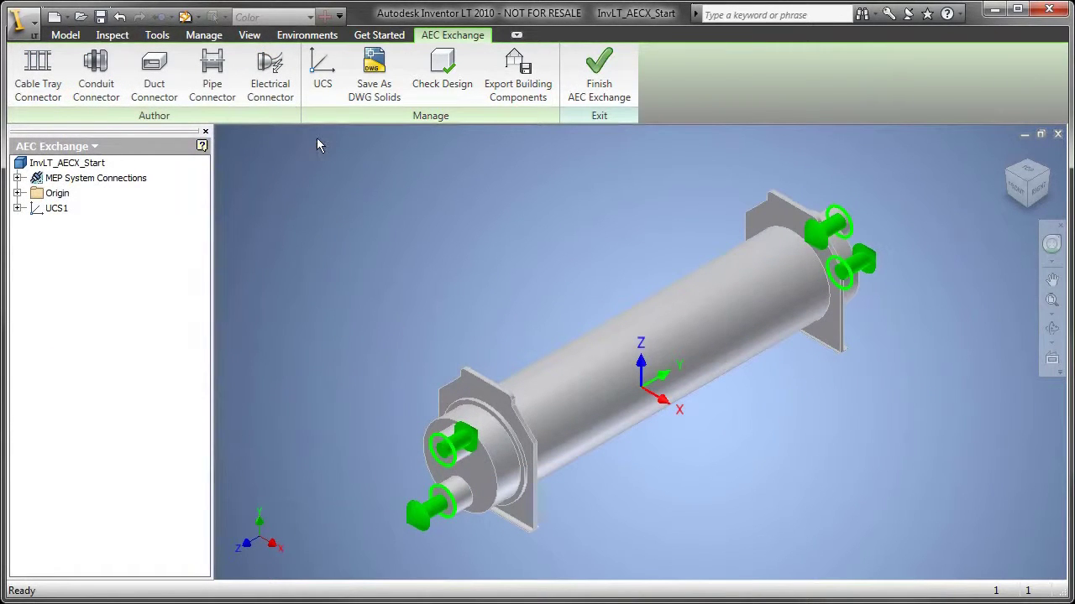
Step: Start exporting the model as a building component and orient it by the named UCS UCS1
{"action": "left_click", "coordinate": [513, 81]}
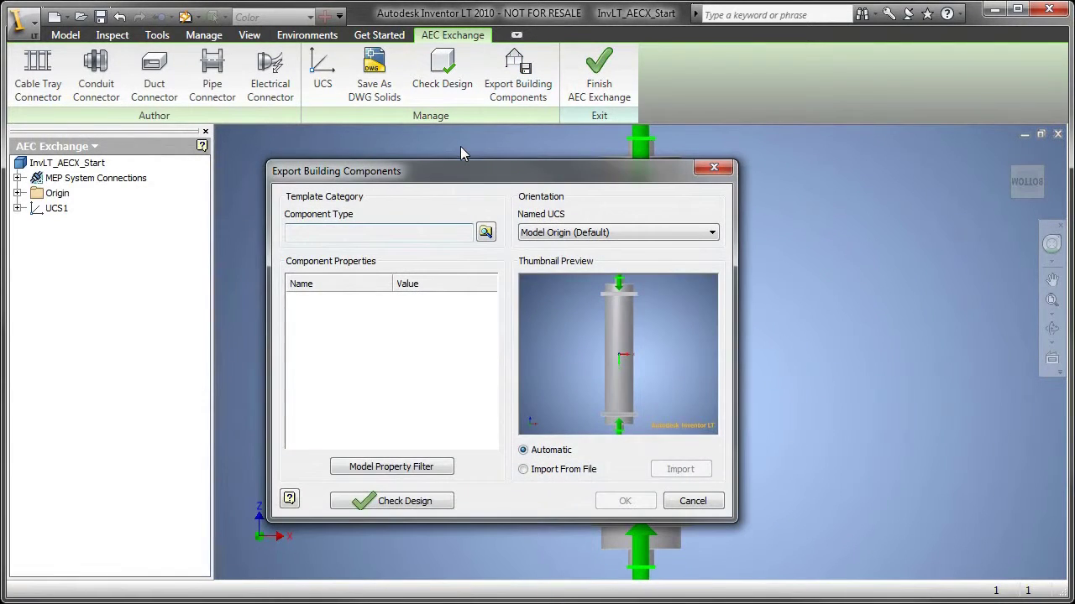
{"action": "left_click", "coordinate": [585, 233]}
{"action": "left_click", "coordinate": [585, 260]}
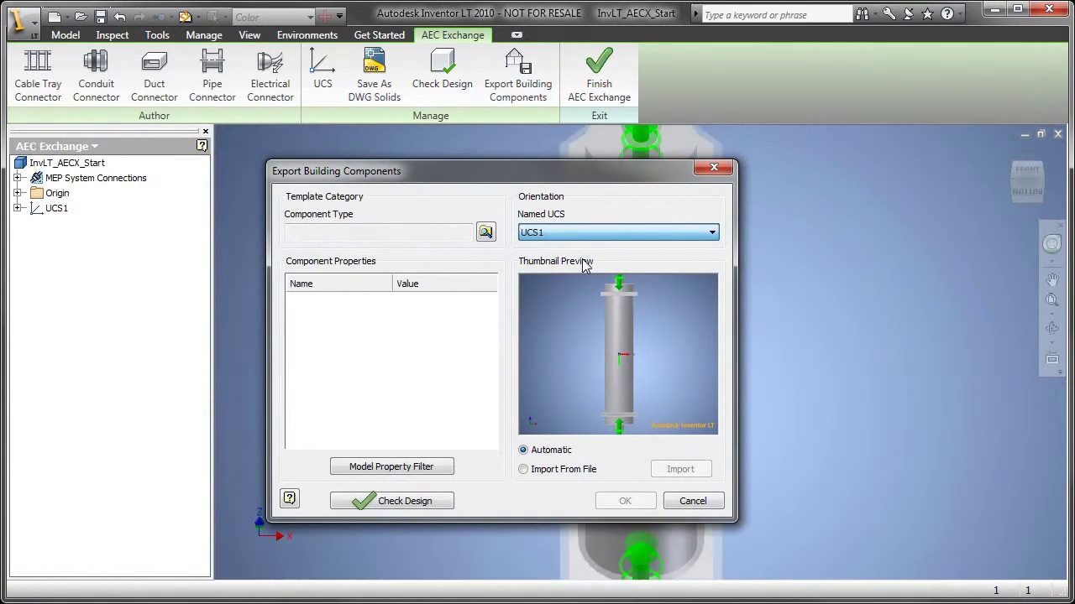
{"action": "left_click_drag", "start_coordinate": [553, 170], "coordinate": [359, 86]}
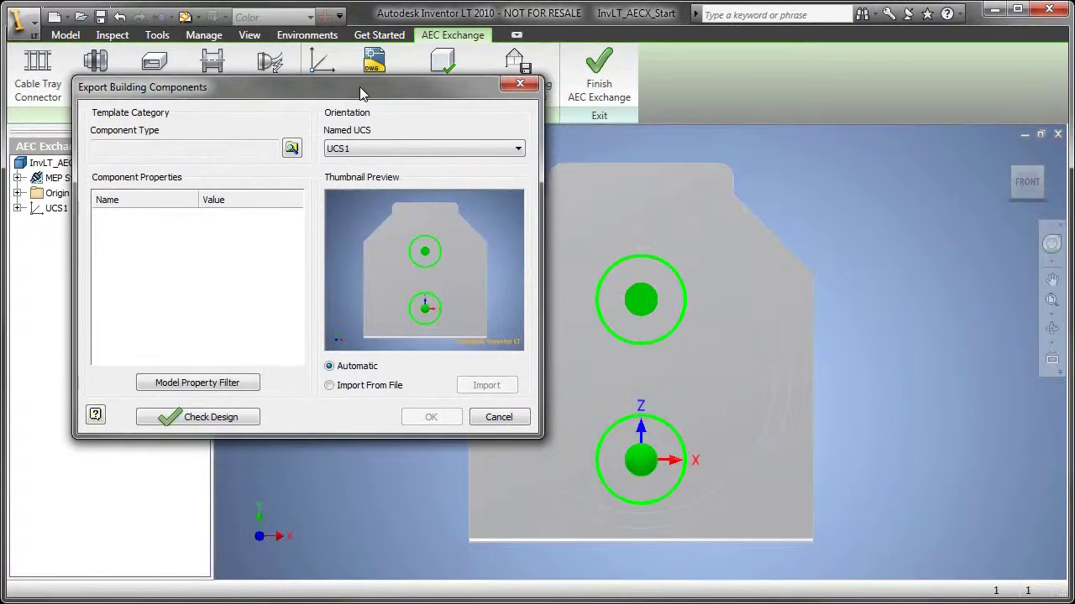
Step: Assign component type 23.75.70.00 HVAC Distribution Devices from the Climate Control (HVAC) category
{"action": "left_click", "coordinate": [291, 148]}
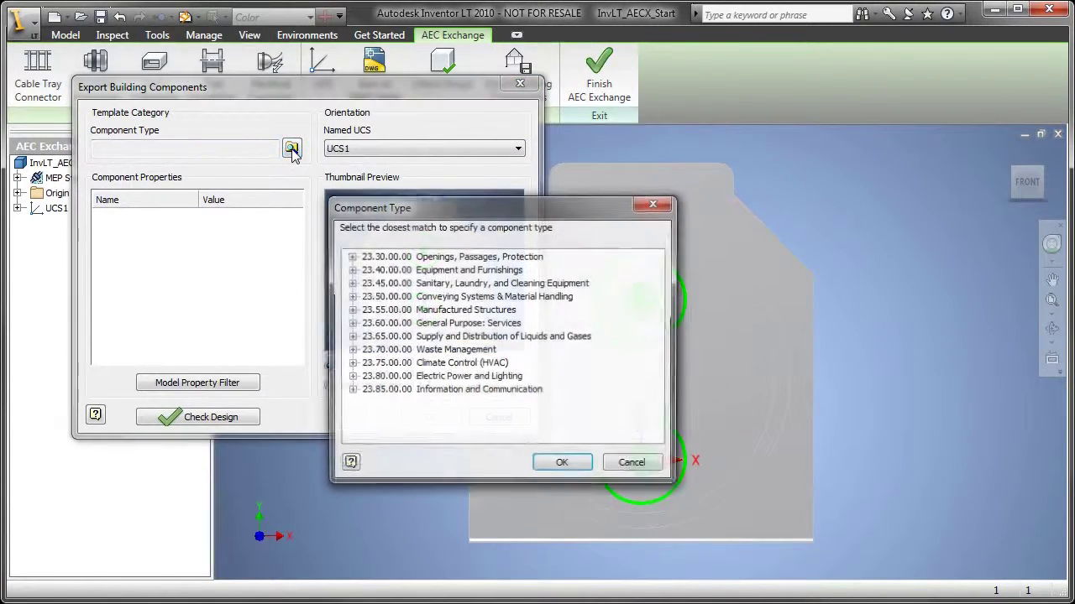
{"action": "left_click", "coordinate": [351, 364]}
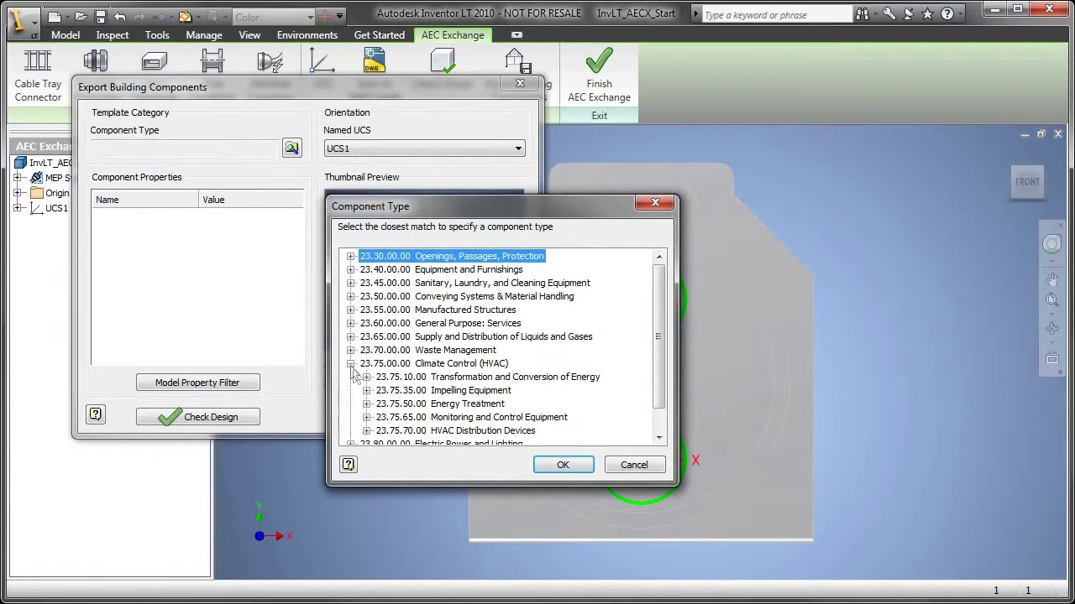
{"action": "left_click", "coordinate": [429, 431]}
{"action": "left_click", "coordinate": [561, 464]}
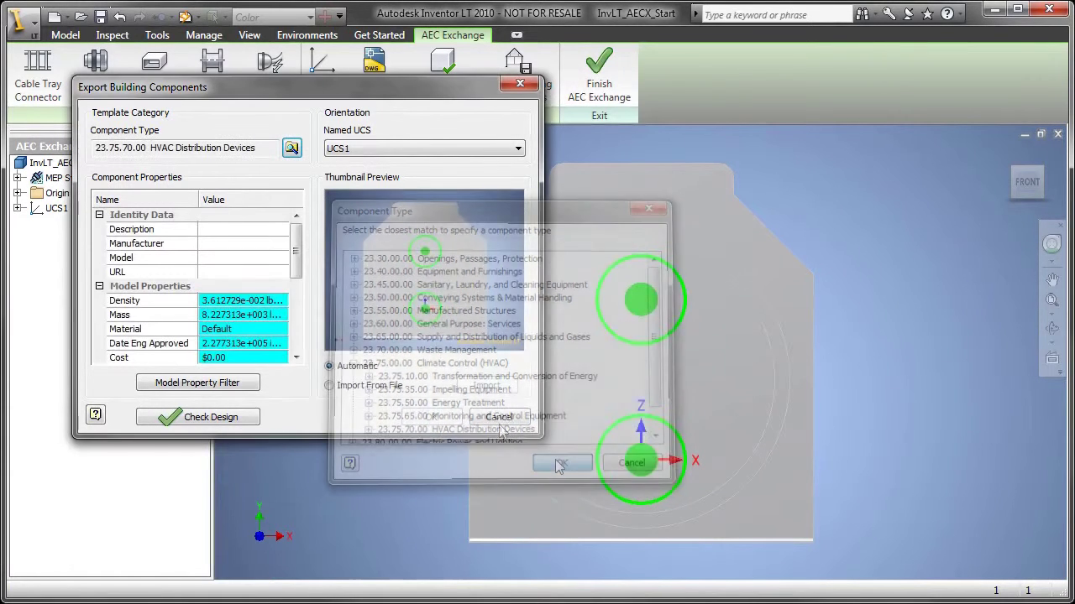
{"action": "left_click", "coordinate": [216, 230]}
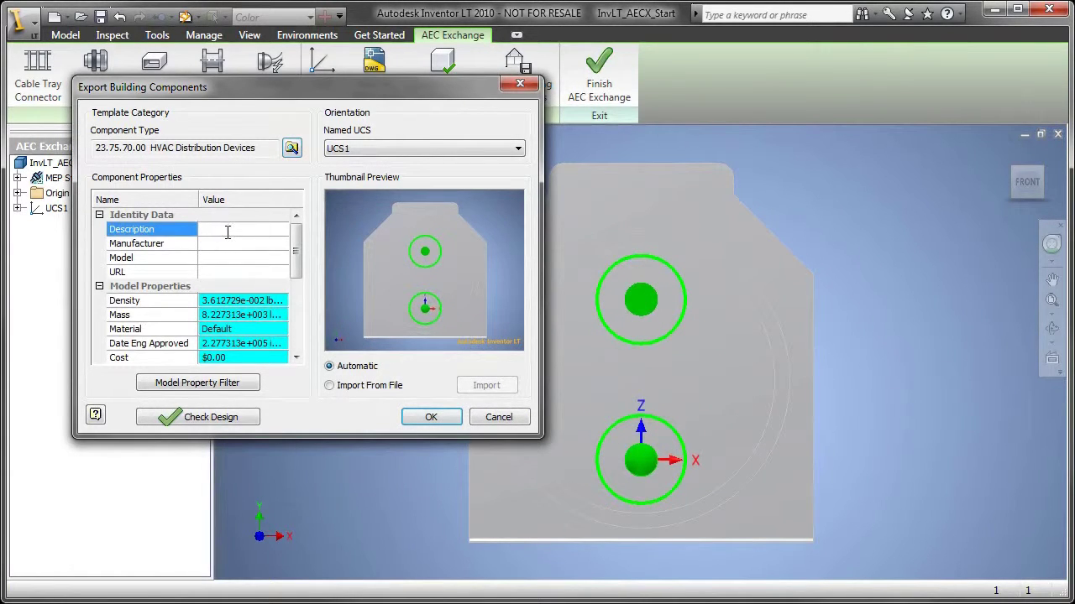
{"action": "type", "text": "Chiller"}
{"action": "key", "text": "Tab"}
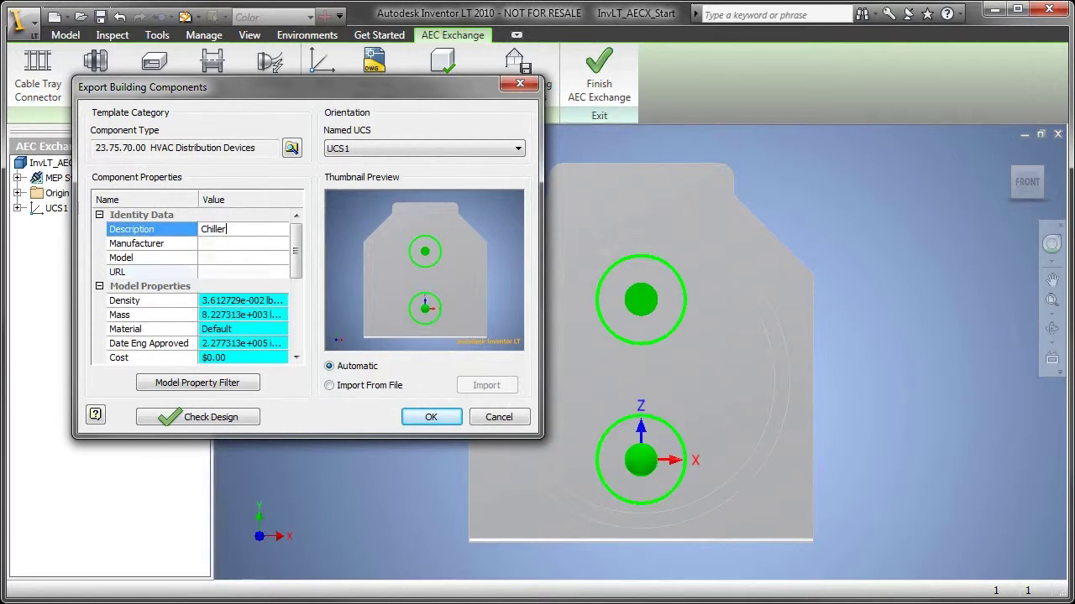
{"action": "type", "text": "Chillco"}
{"action": "key", "text": "Tab"}
{"action": "type", "text": "45T"}
{"action": "key", "text": "Tab"}
{"action": "type", "text": "www.autodesk.com"}
Step: Accept the component properties and save the export to My Documents as Autodesk Exchange file InvLT_AECX_Start
{"action": "left_click_drag", "start_coordinate": [295, 267], "coordinate": [296, 319]}
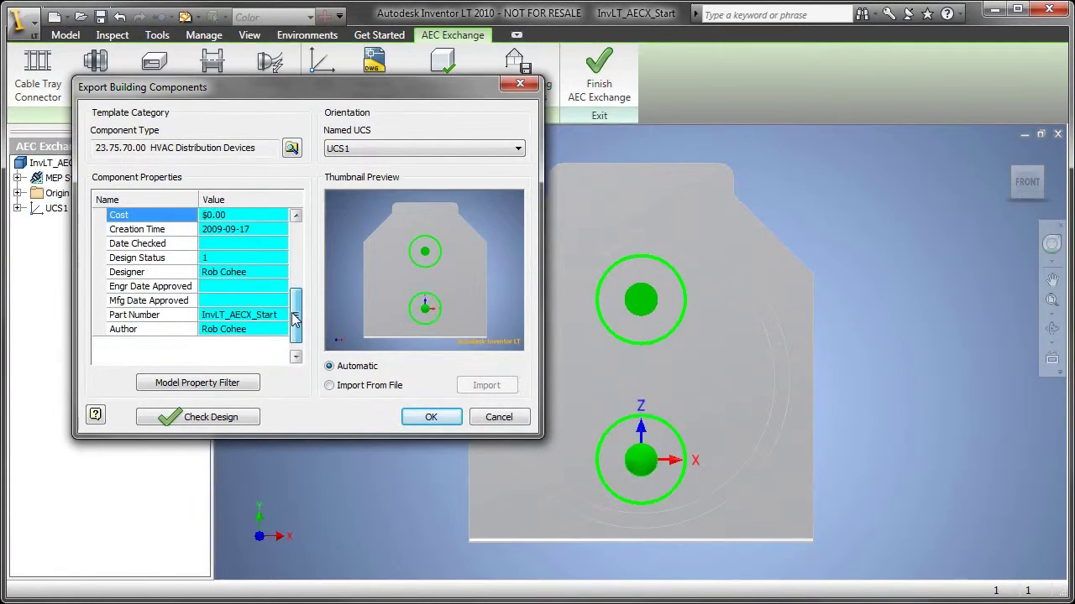
{"action": "left_click", "coordinate": [433, 416]}
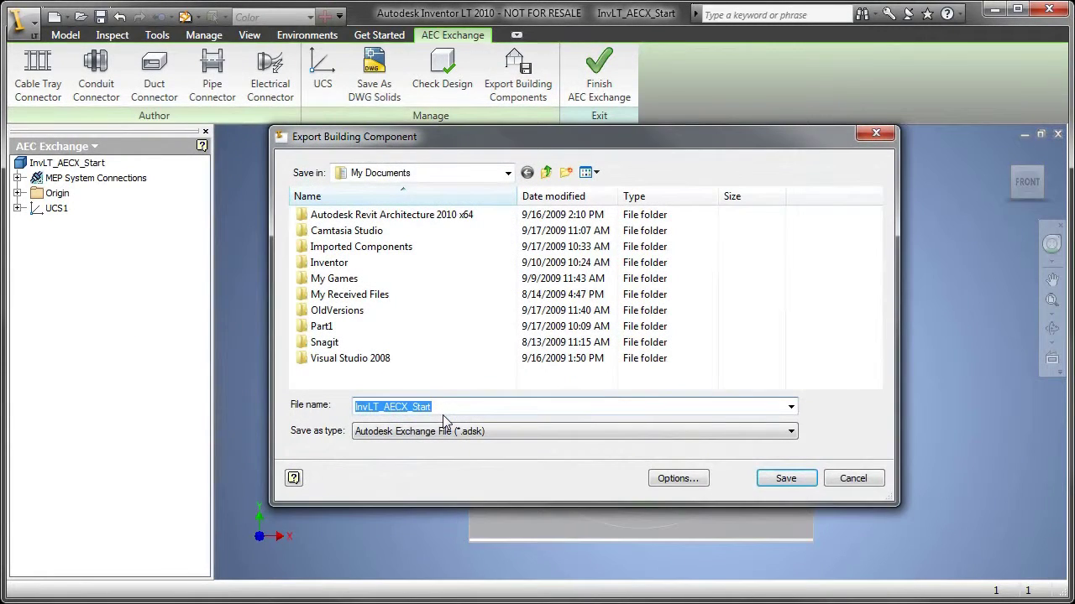
{"action": "left_click", "coordinate": [767, 486]}
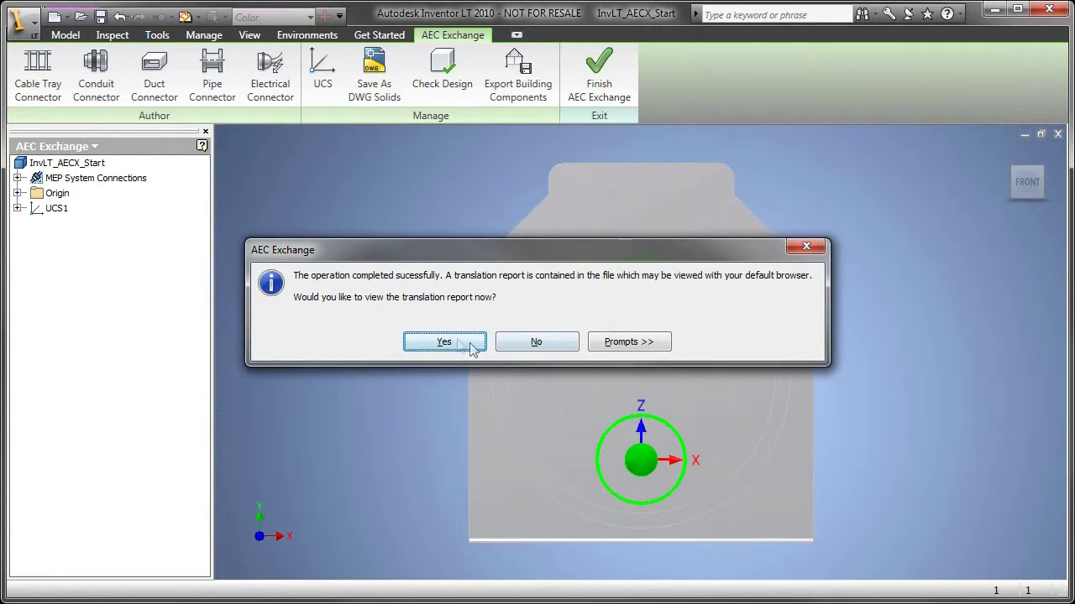
Step: Open the translation report, review its generated contents and published properties, and close it
{"action": "left_click", "coordinate": [470, 342]}
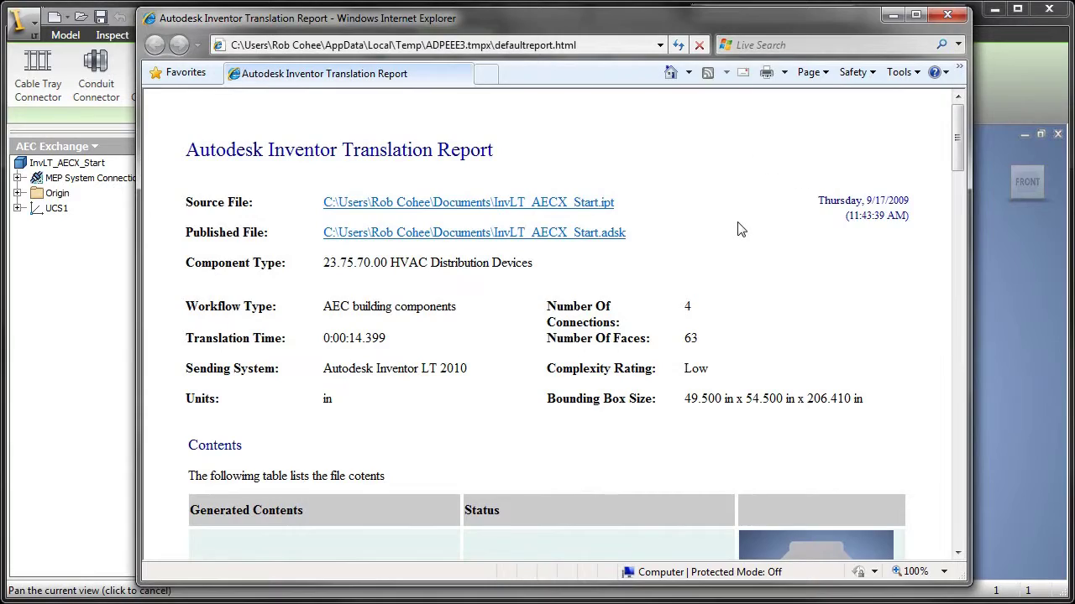
{"action": "scroll", "coordinate": [739, 229], "scroll_direction": "down", "scroll_amount": 8}
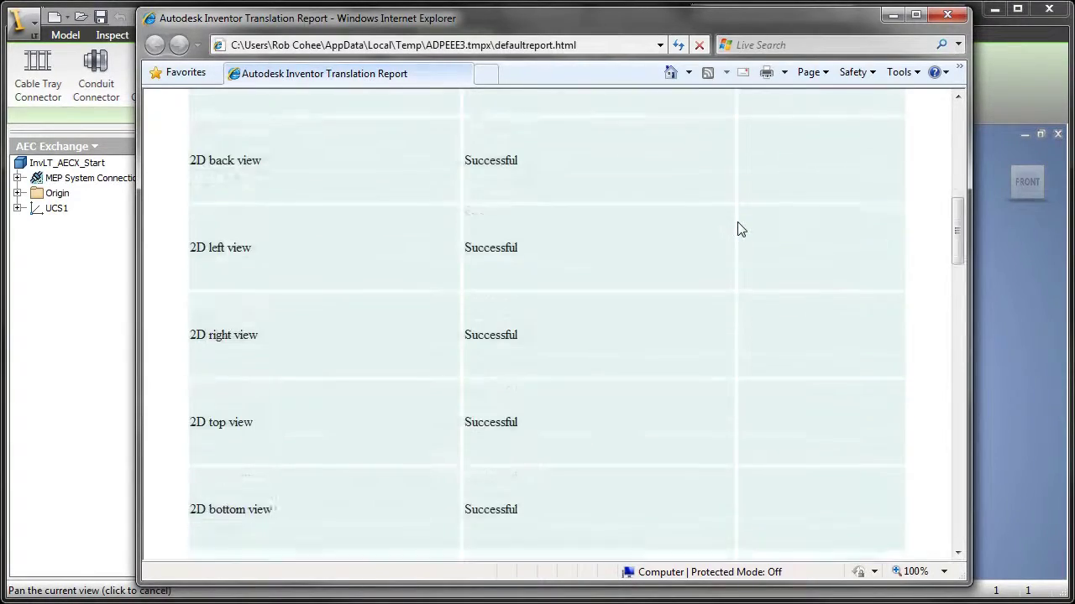
{"action": "scroll", "coordinate": [739, 228], "scroll_direction": "down", "scroll_amount": 6}
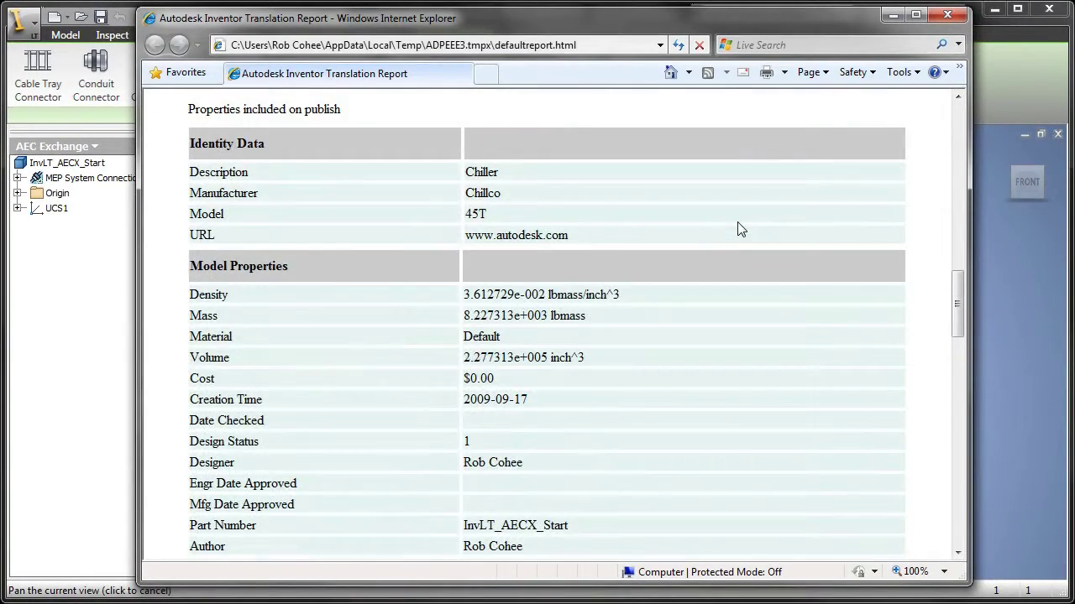
{"action": "scroll", "coordinate": [739, 229], "scroll_direction": "down", "scroll_amount": 3}
{"action": "middle_click_drag", "start_coordinate": [807, 344], "coordinate": [774, 184]}
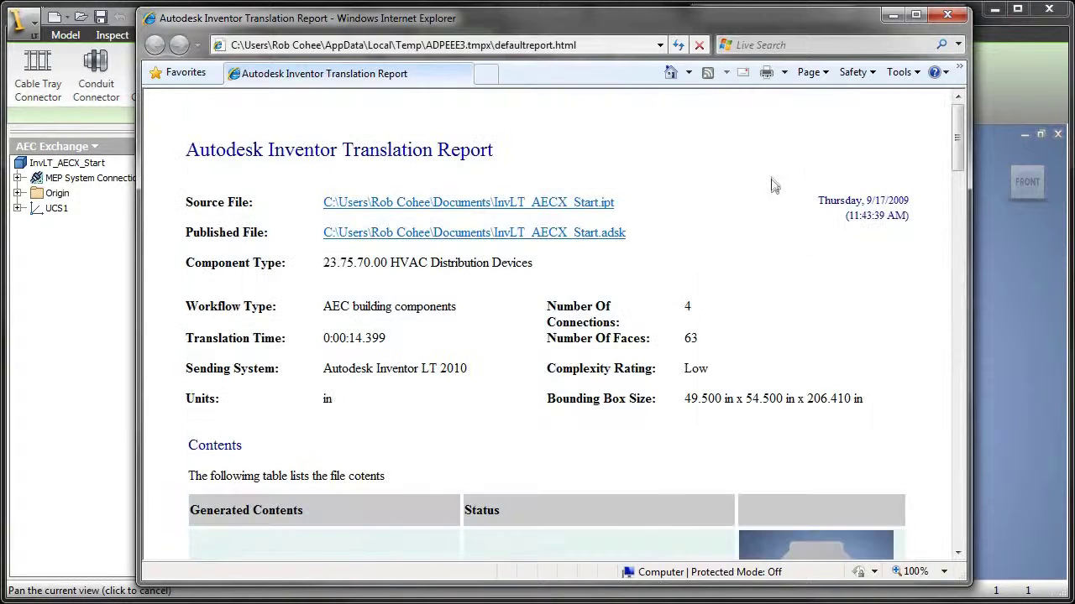
{"action": "left_click", "coordinate": [947, 19]}
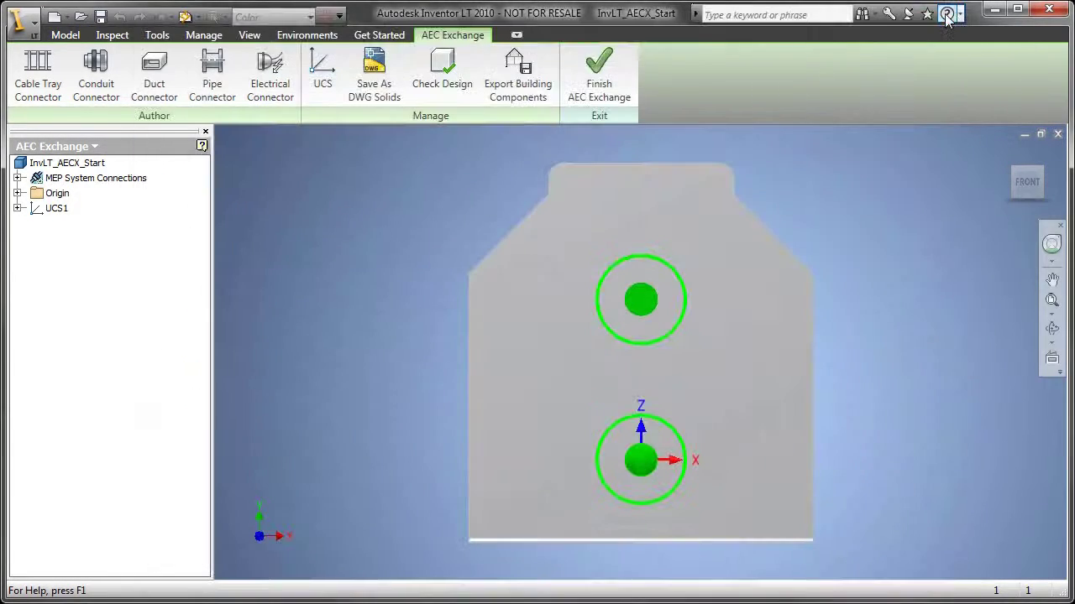